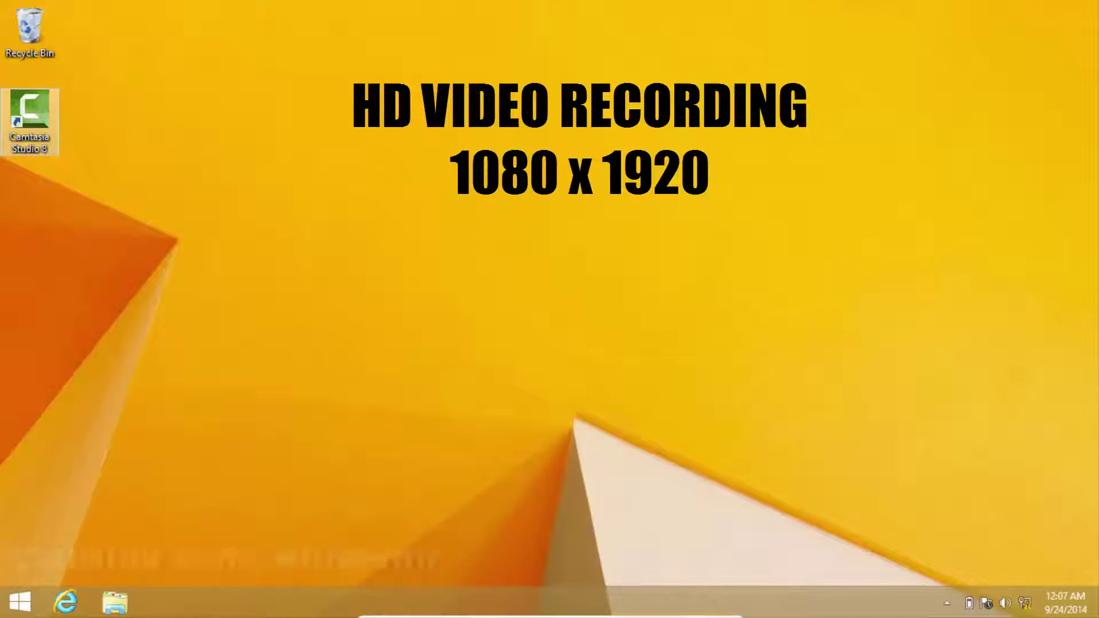
Drag the Camtasia Studio 8 shortcut out of the left icon column to a spot further right.
drag(29, 117, 211, 117)
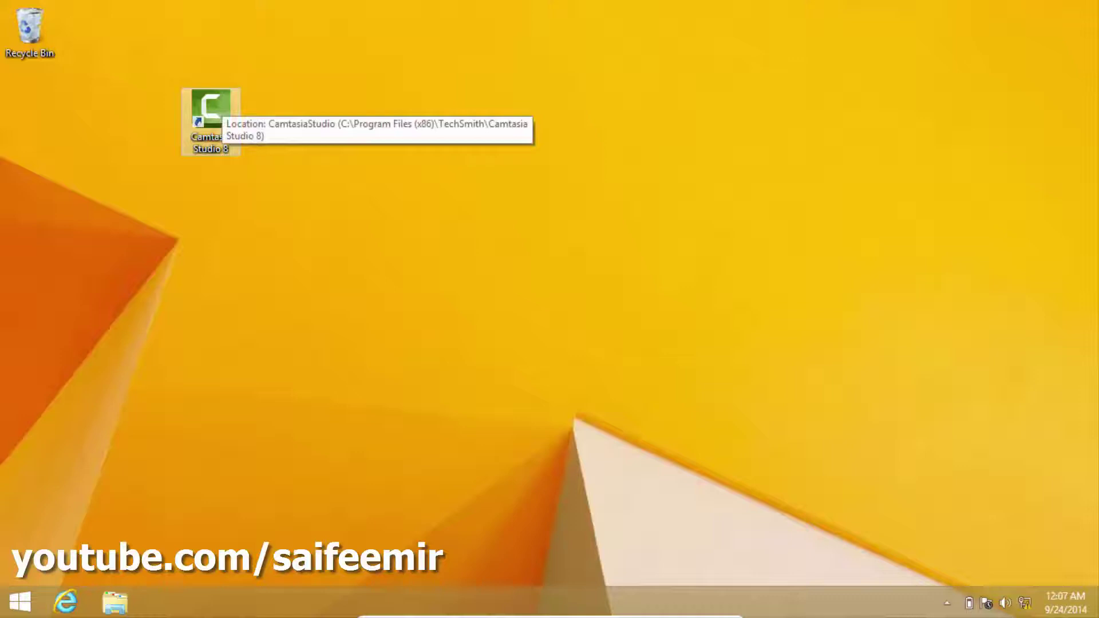
Launch Camtasia Studio 8, close the Welcome window, and start the Recorder with Ctrl+R.
double_click(220, 107)
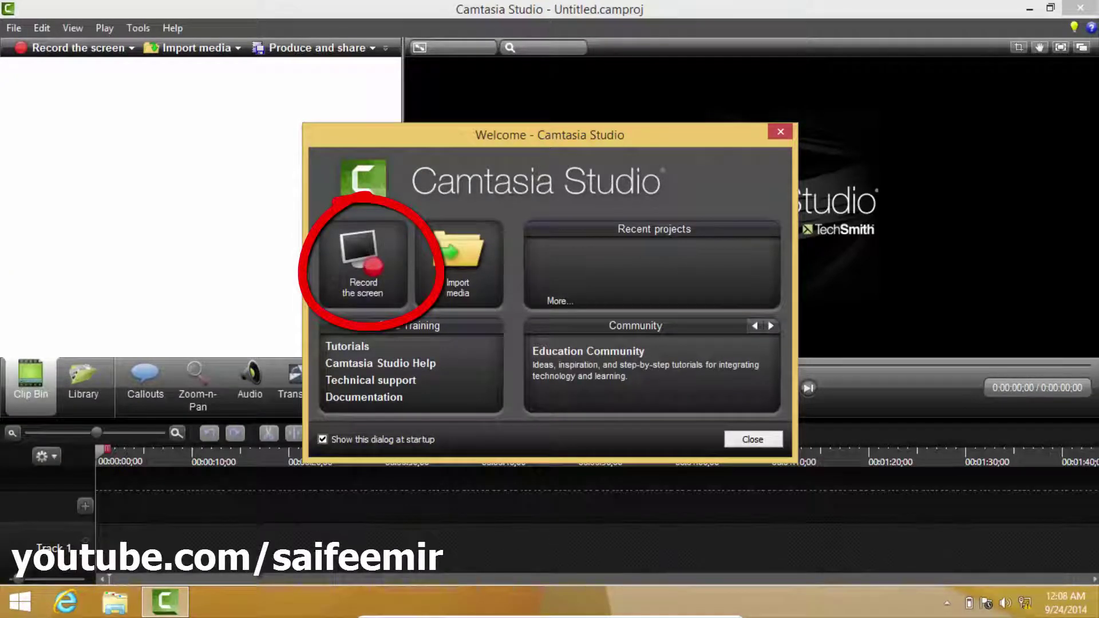
click(363, 265)
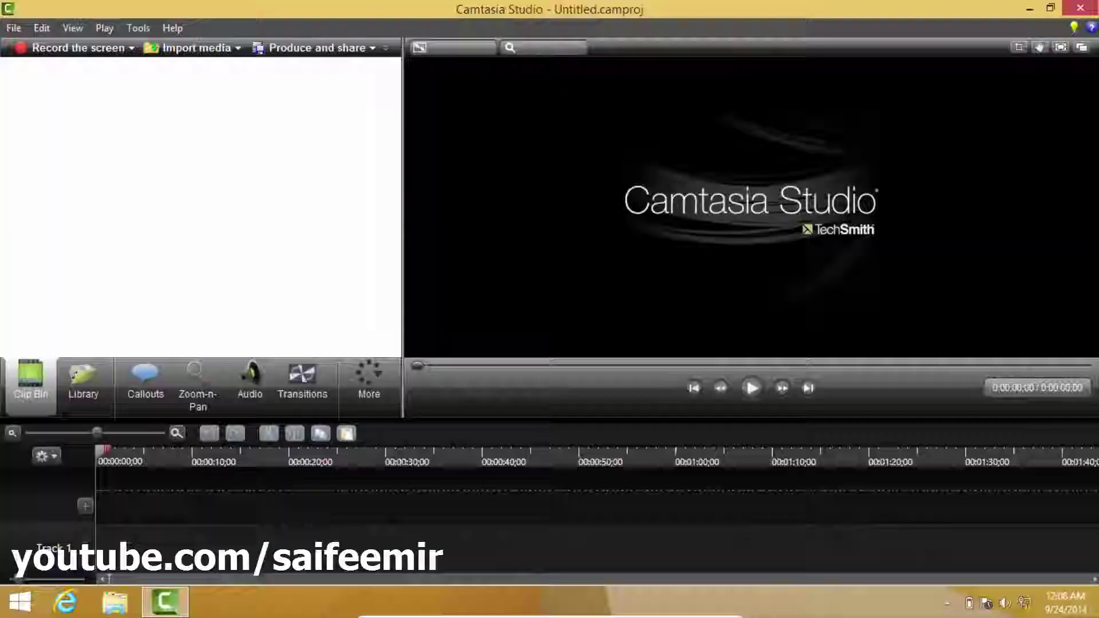
key(ctrl+r)
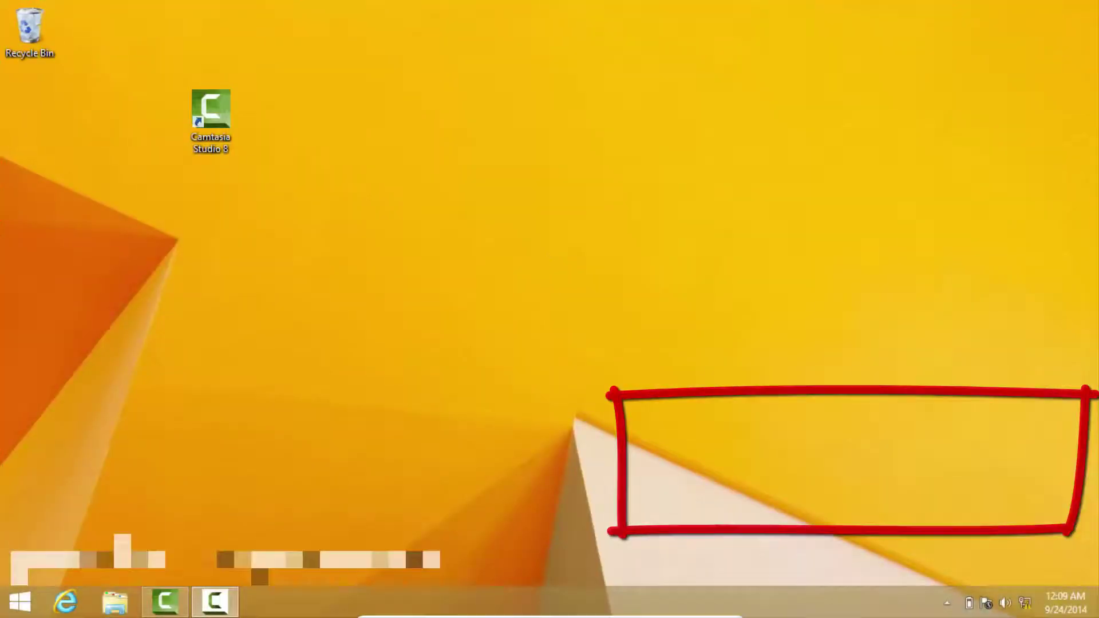
Search the Start screen for 'camtasi' to find Camtasia Recorder 8.
key(super)
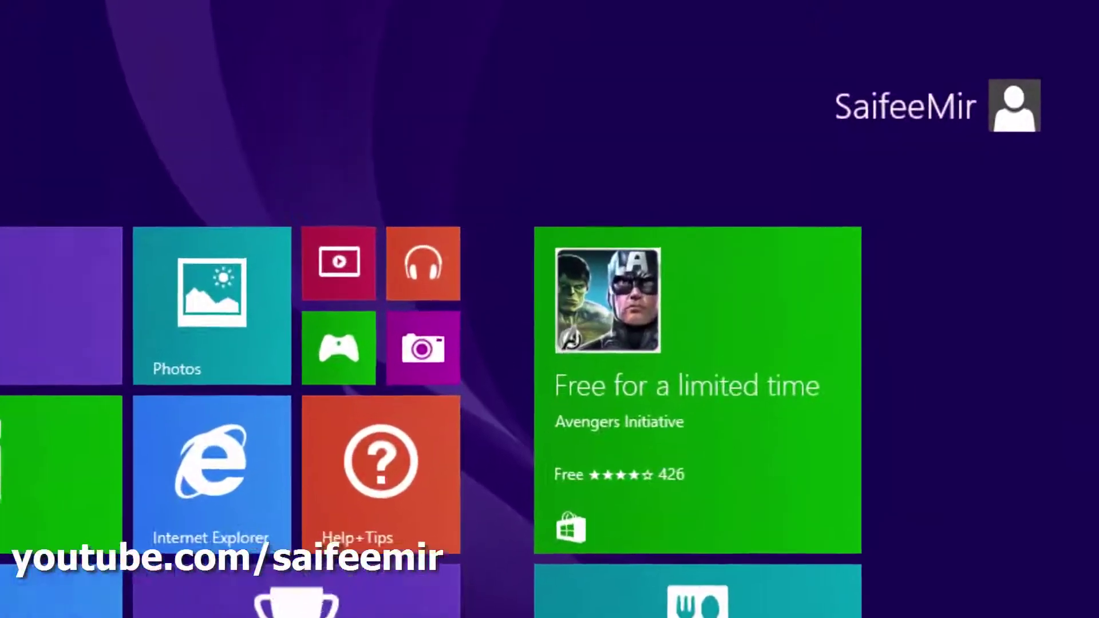
text(camta)
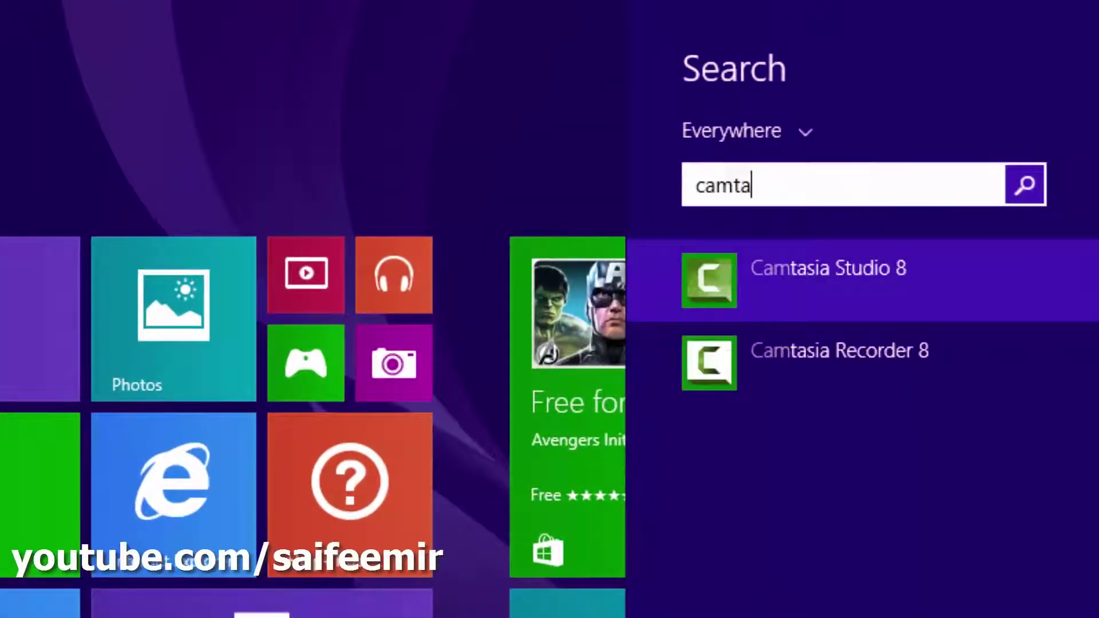
text(si)
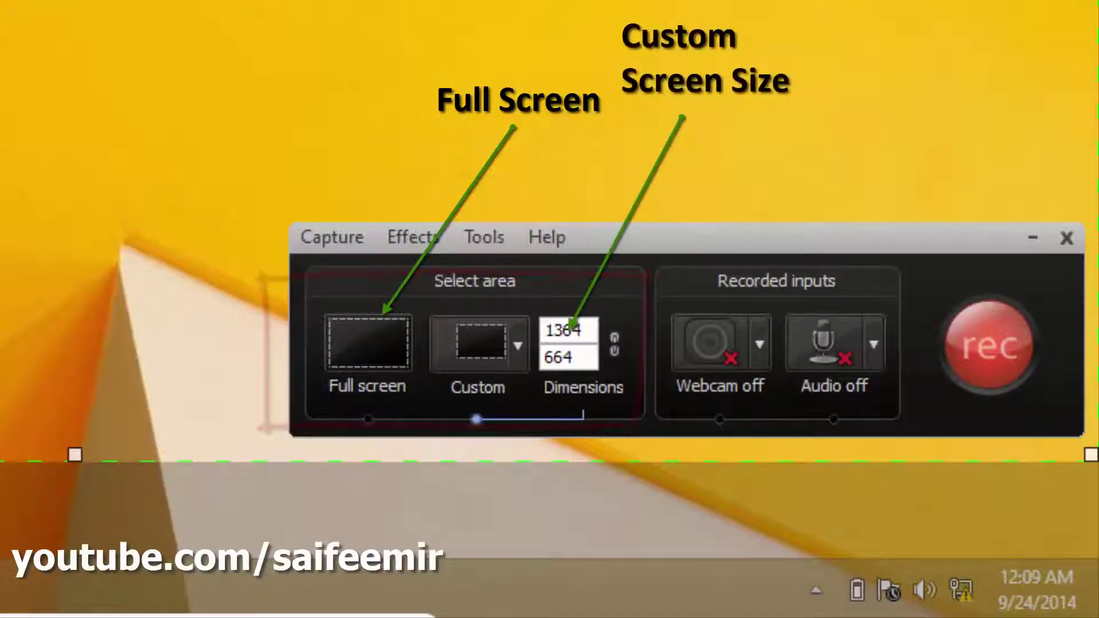
Select full screen capture, then draw a custom recording region across the desktop centre.
click(369, 345)
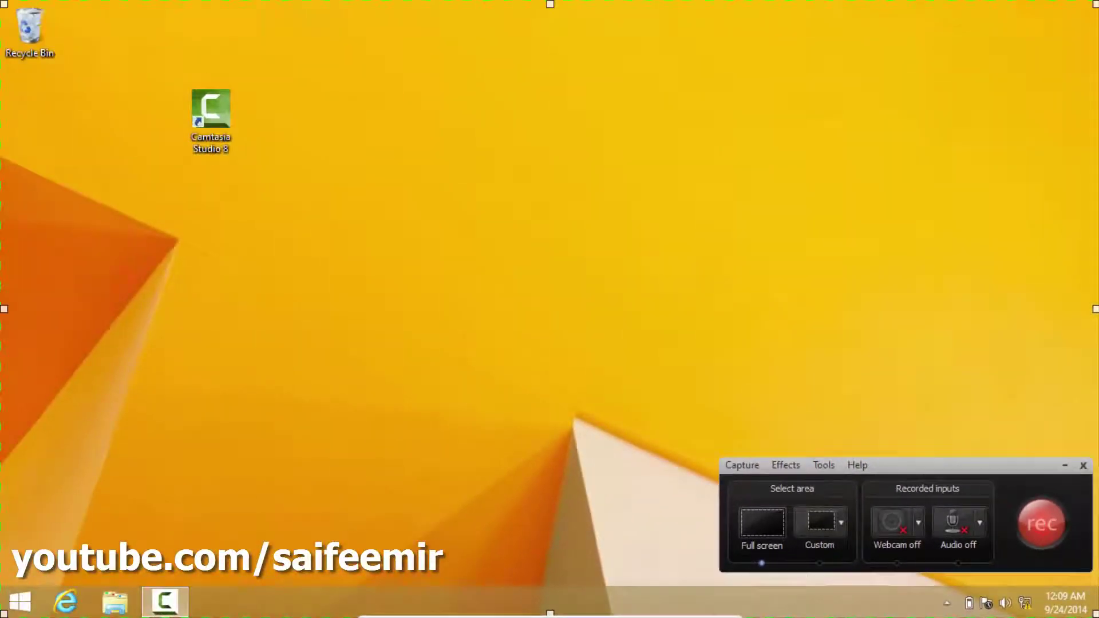
click(841, 522)
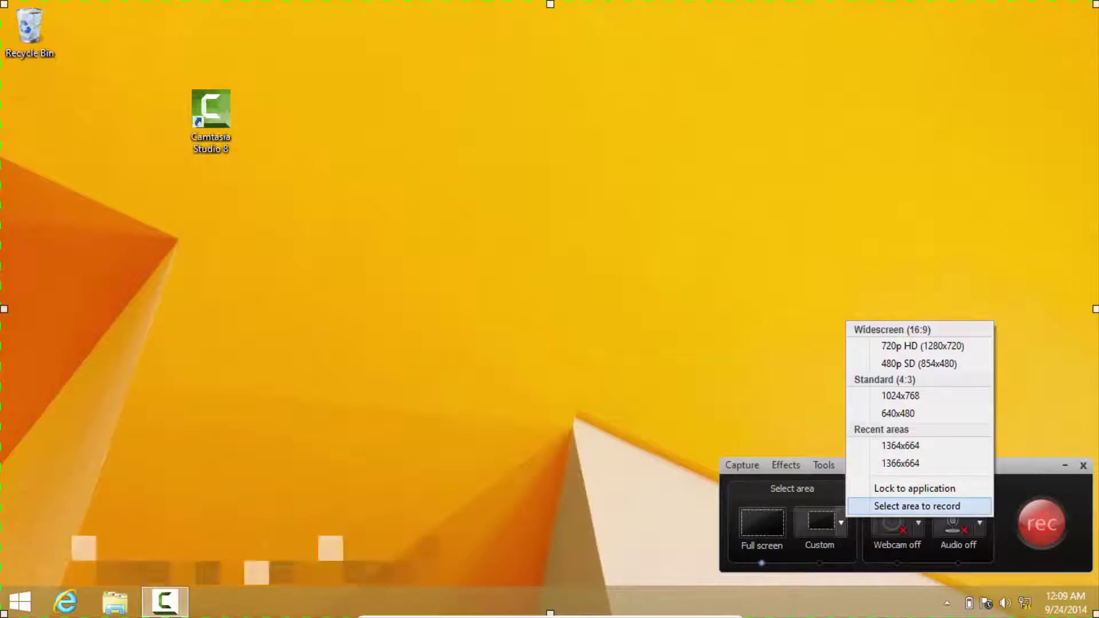
click(917, 506)
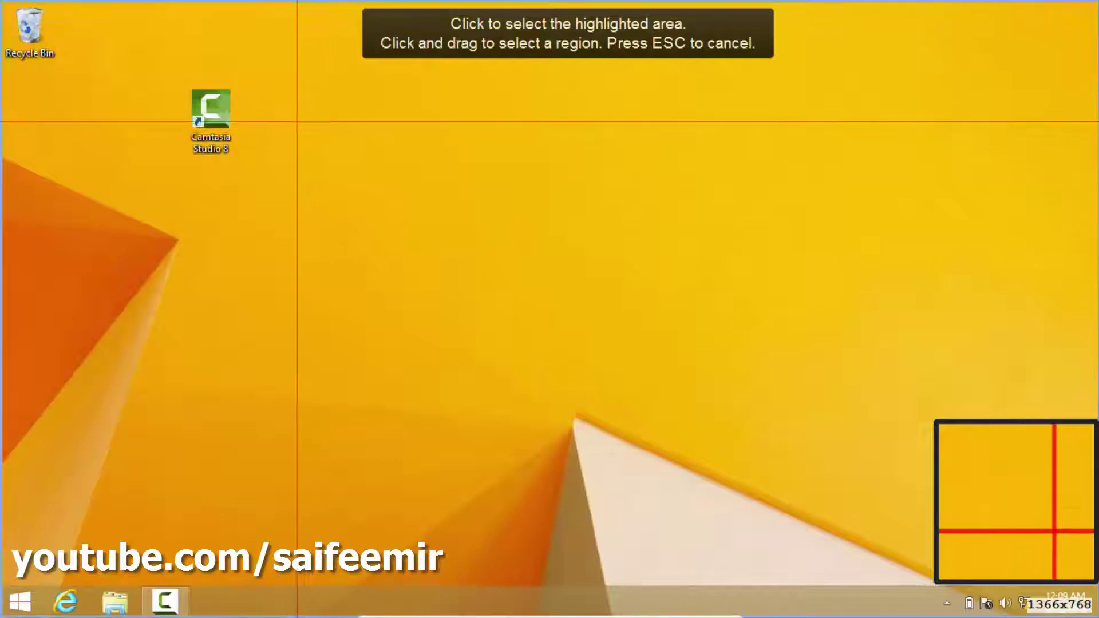
drag(285, 105, 824, 418)
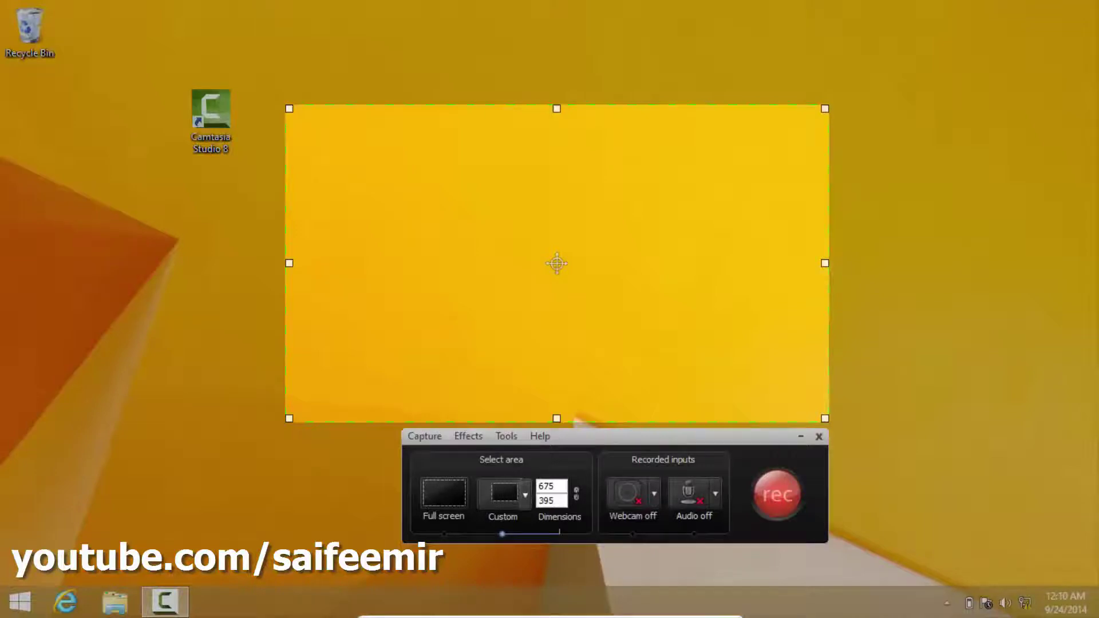
Try the 640x480 and 720p HD 1280x720 presets, then return to full screen capture.
click(524, 494)
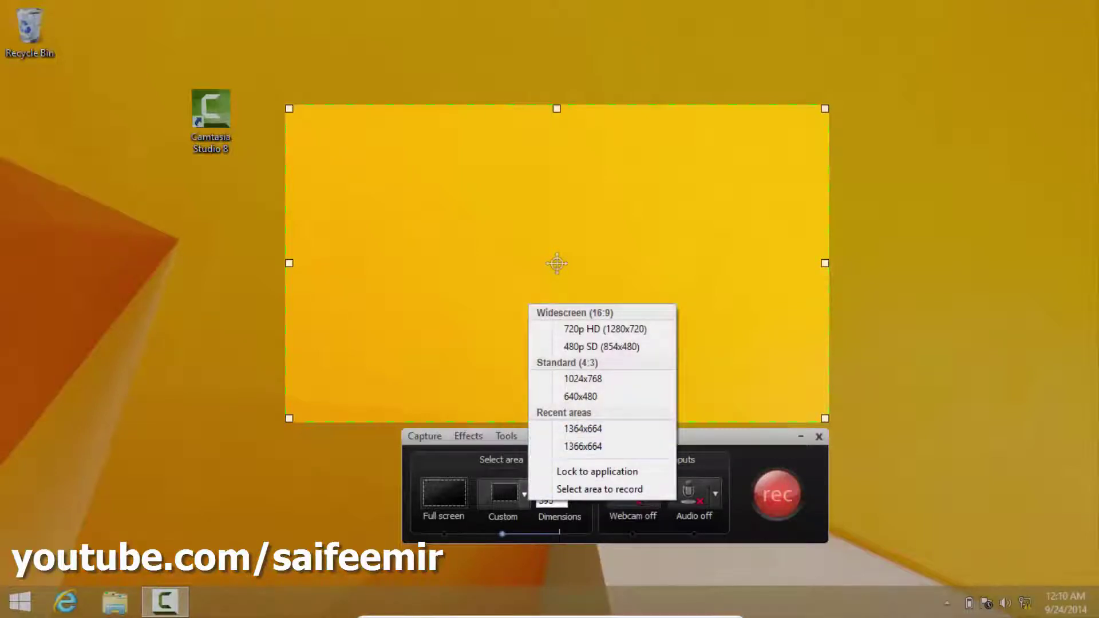
click(580, 396)
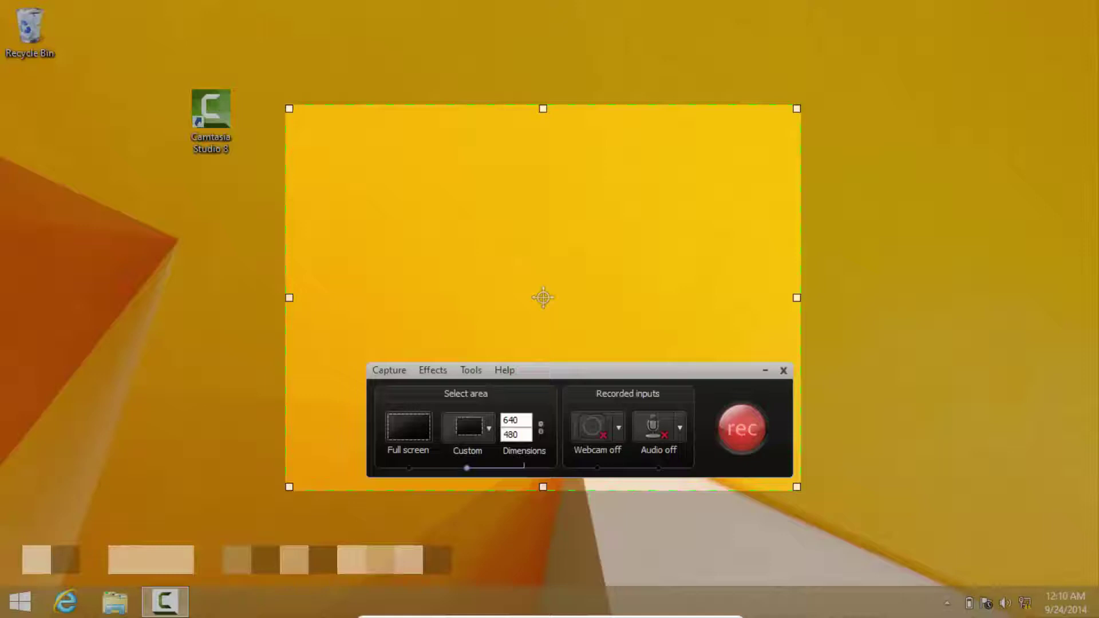
click(489, 428)
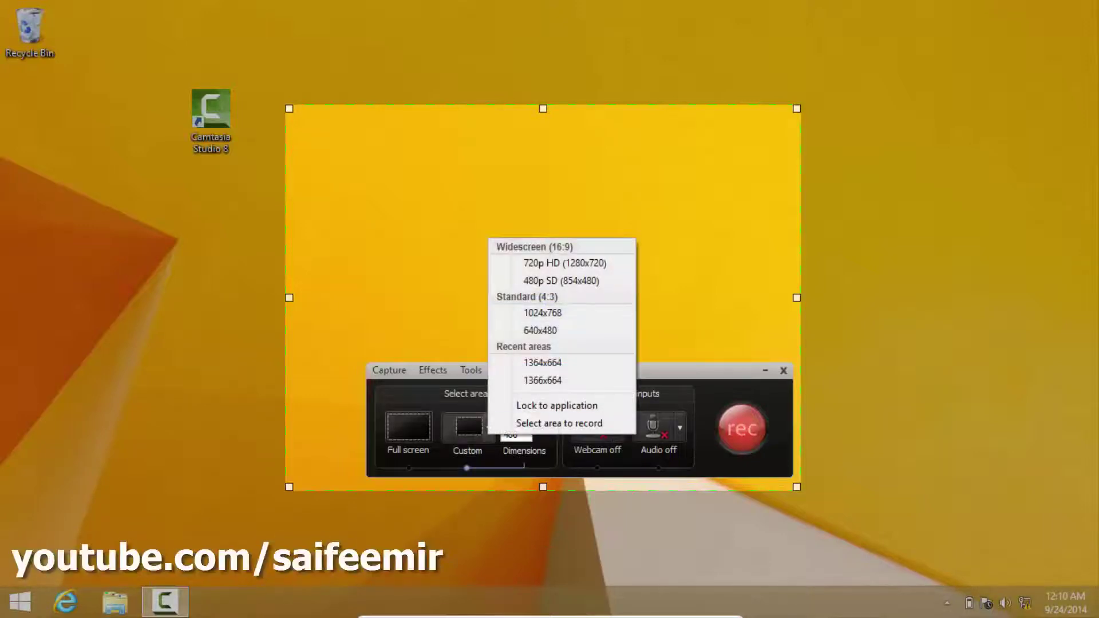
click(564, 262)
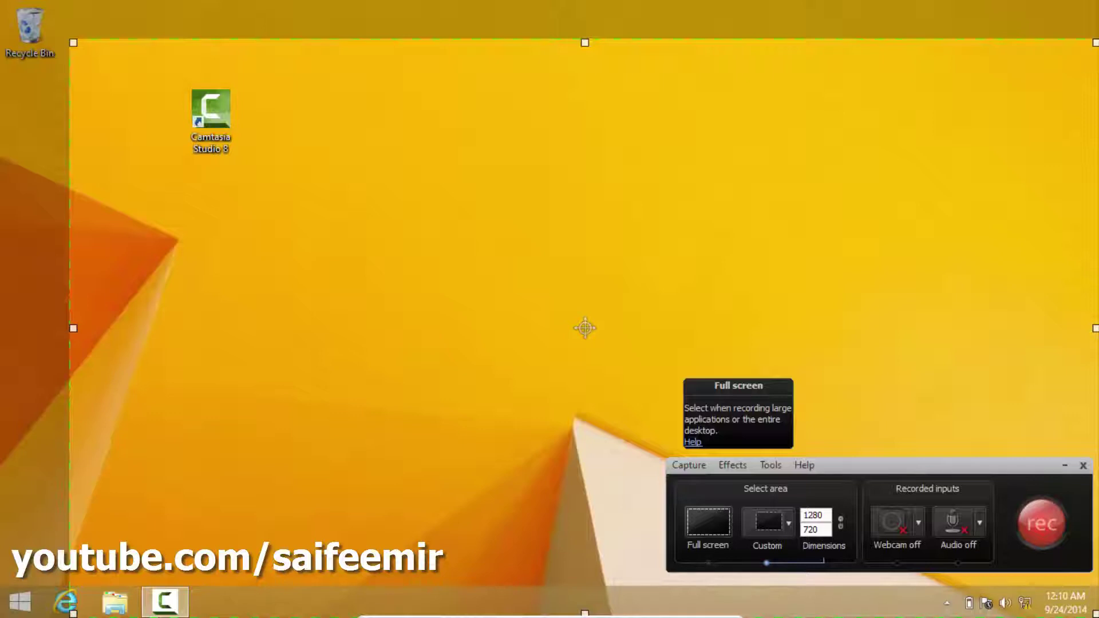
click(708, 522)
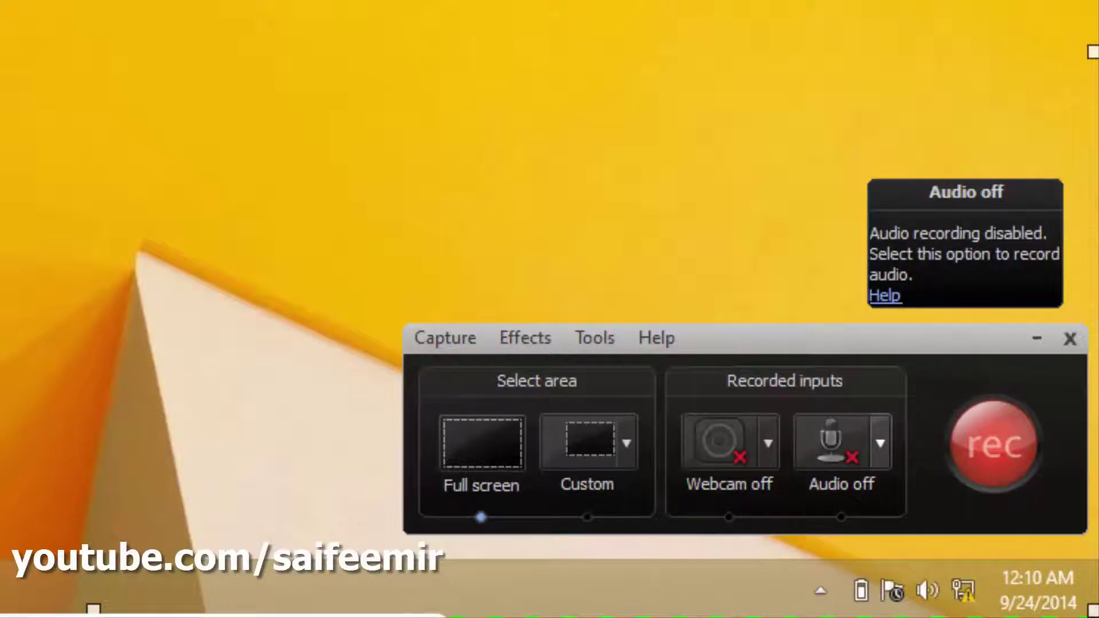
click(880, 444)
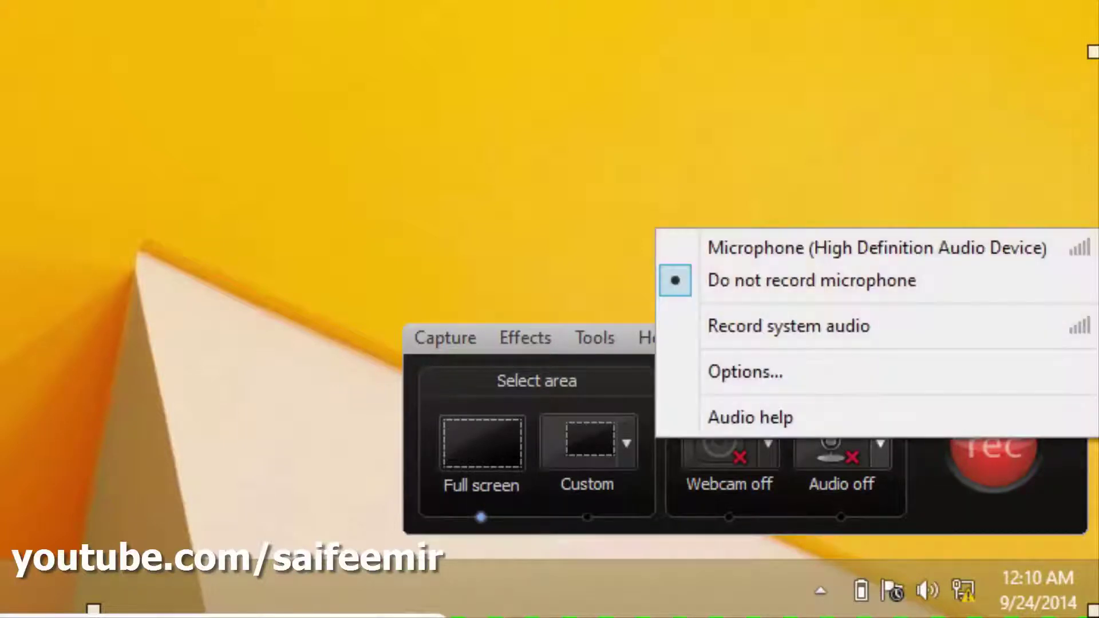
click(877, 248)
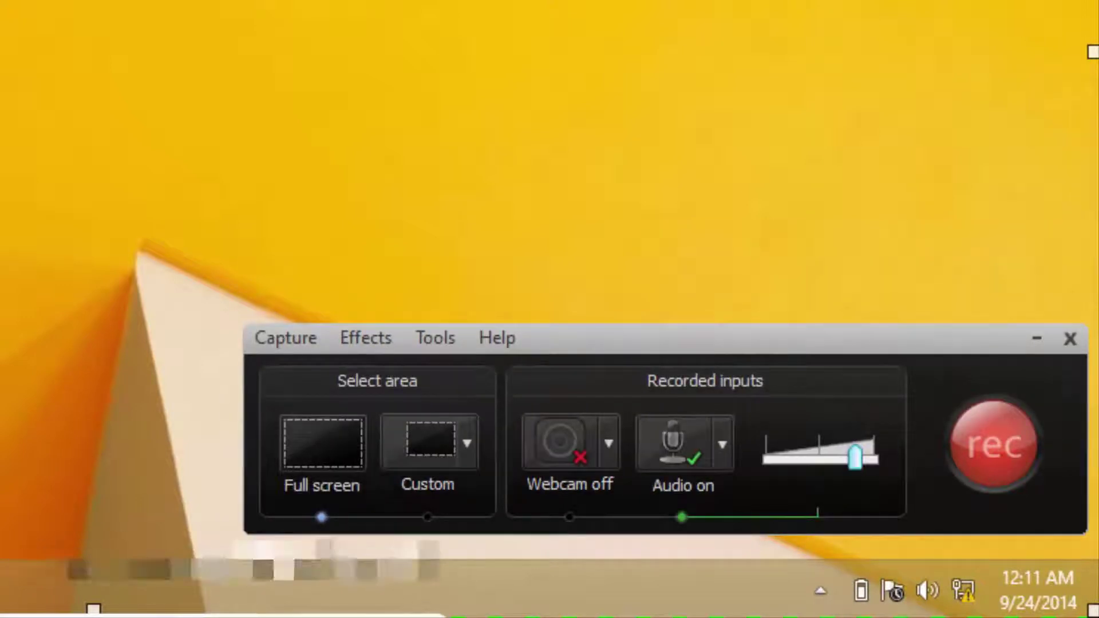
click(723, 445)
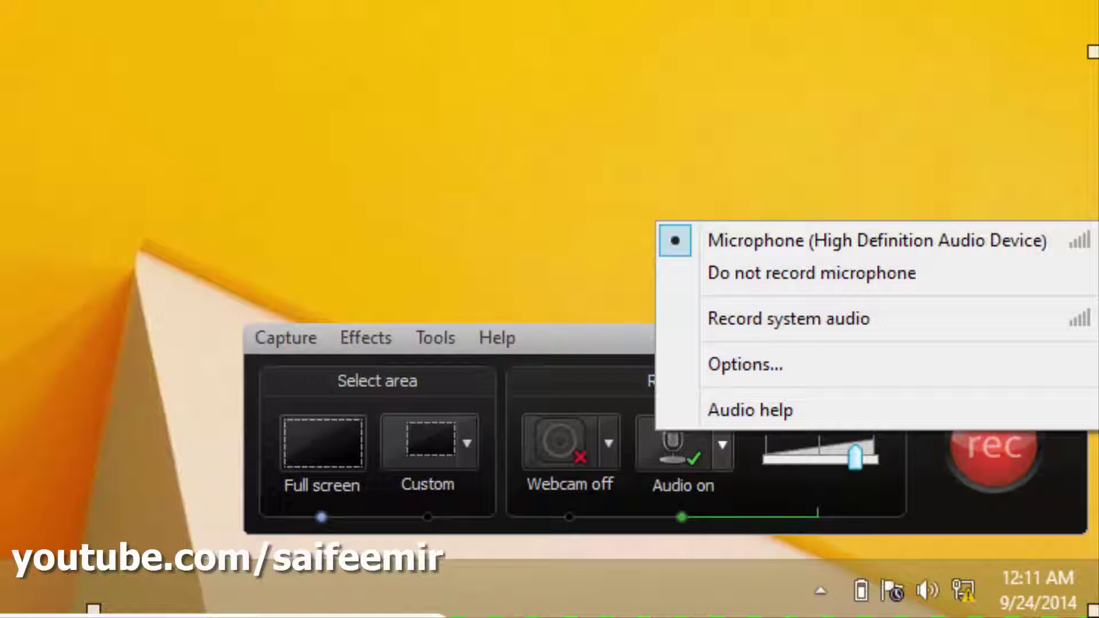
click(811, 273)
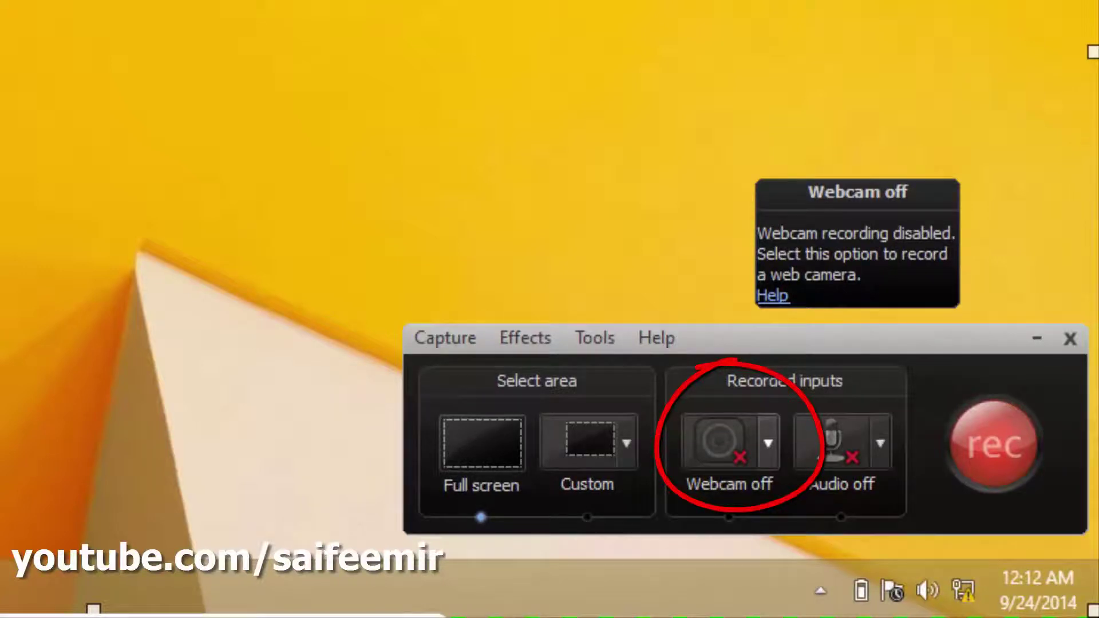
click(775, 444)
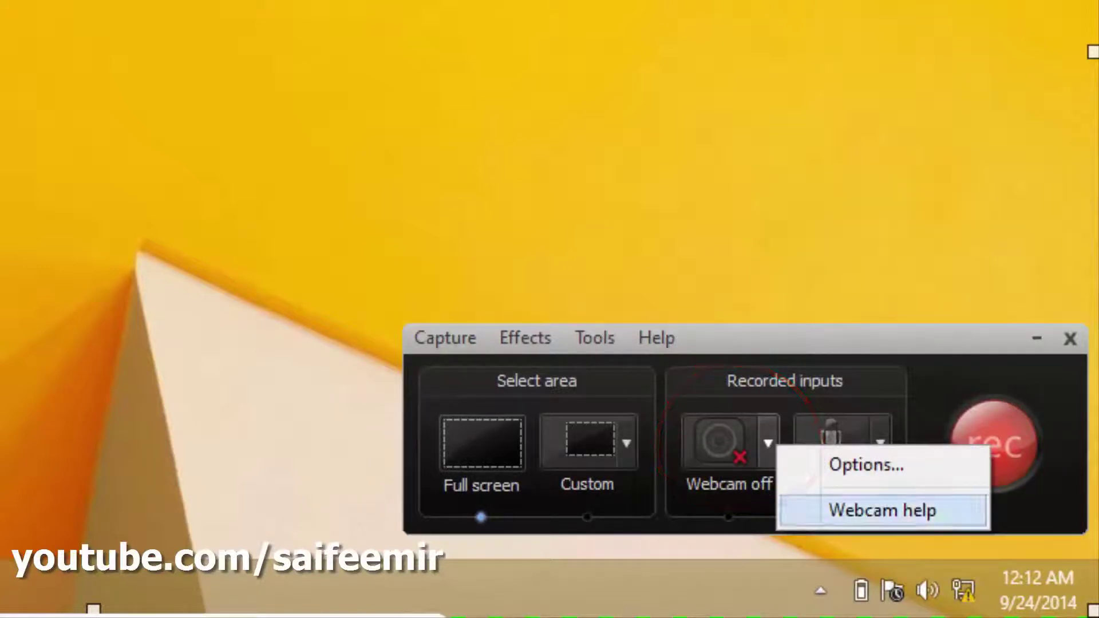
key(Escape)
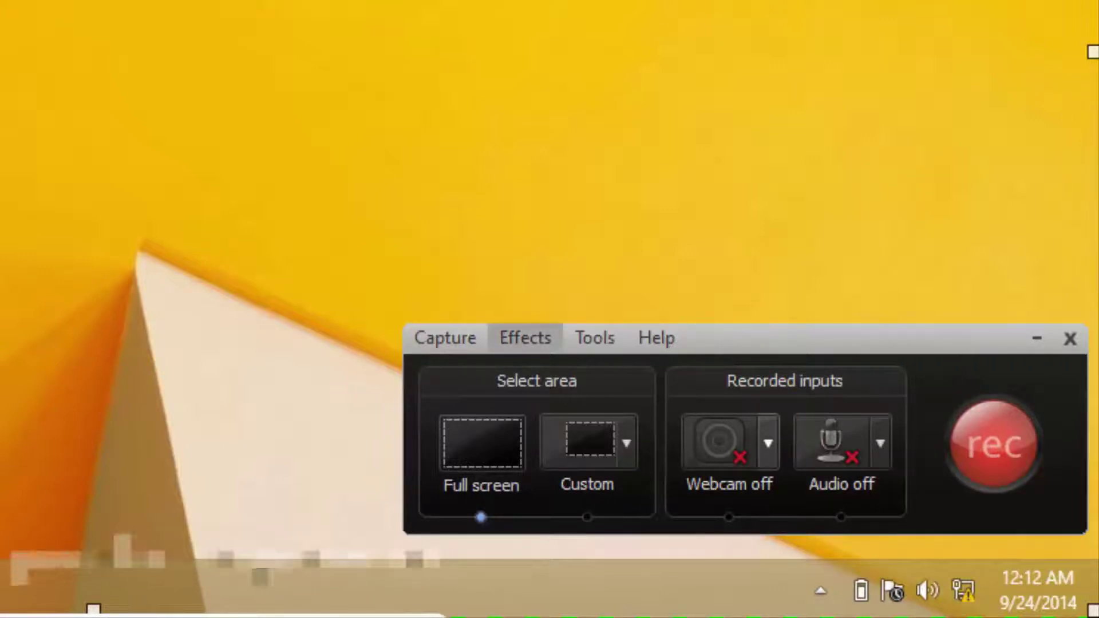
Confirm the Stop hotkey is F10 in the Options Hotkeys settings, then start recording with F9.
click(594, 337)
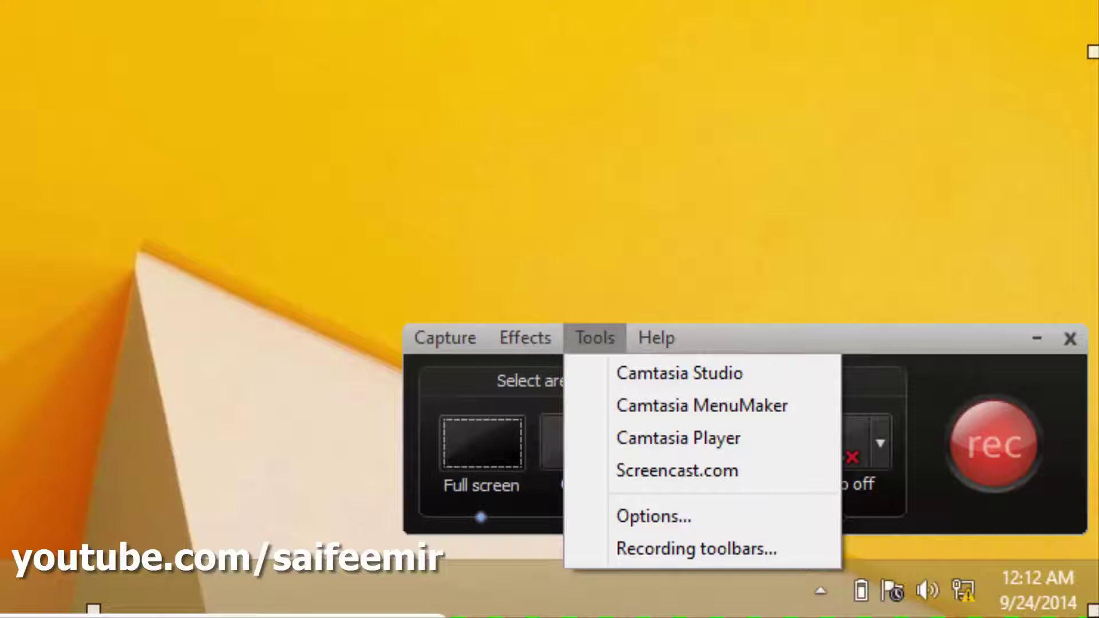
click(654, 517)
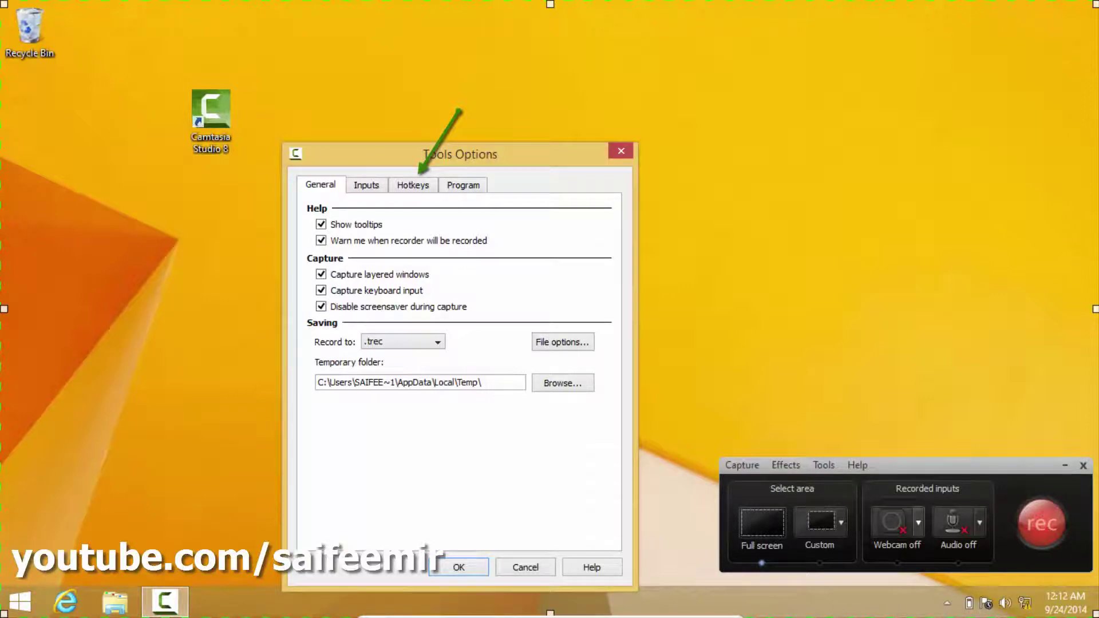
click(413, 185)
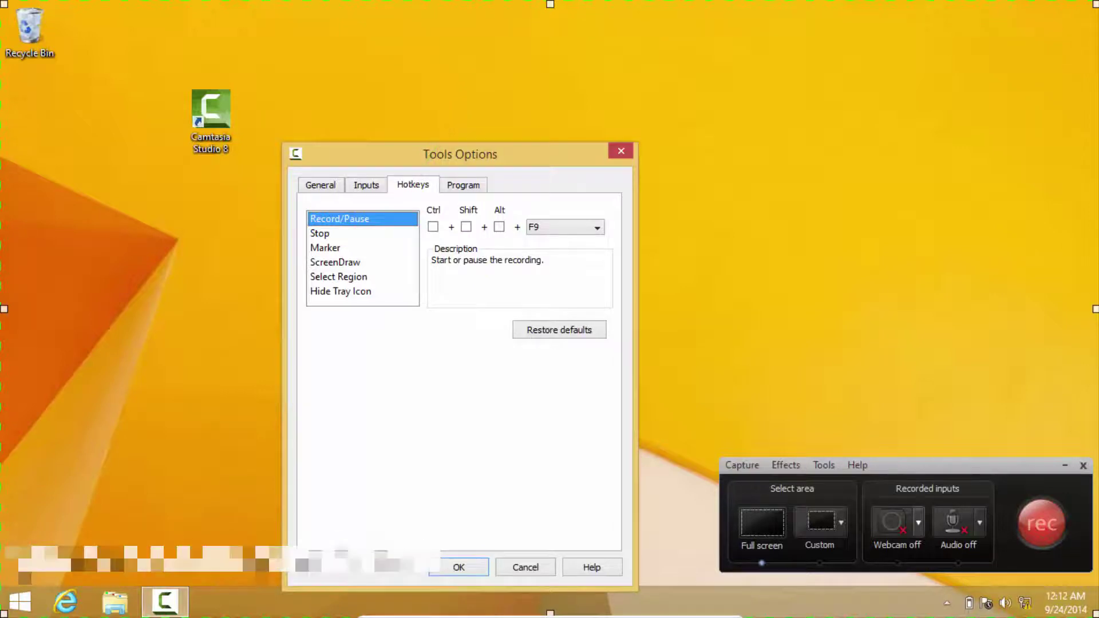
click(319, 234)
click(597, 227)
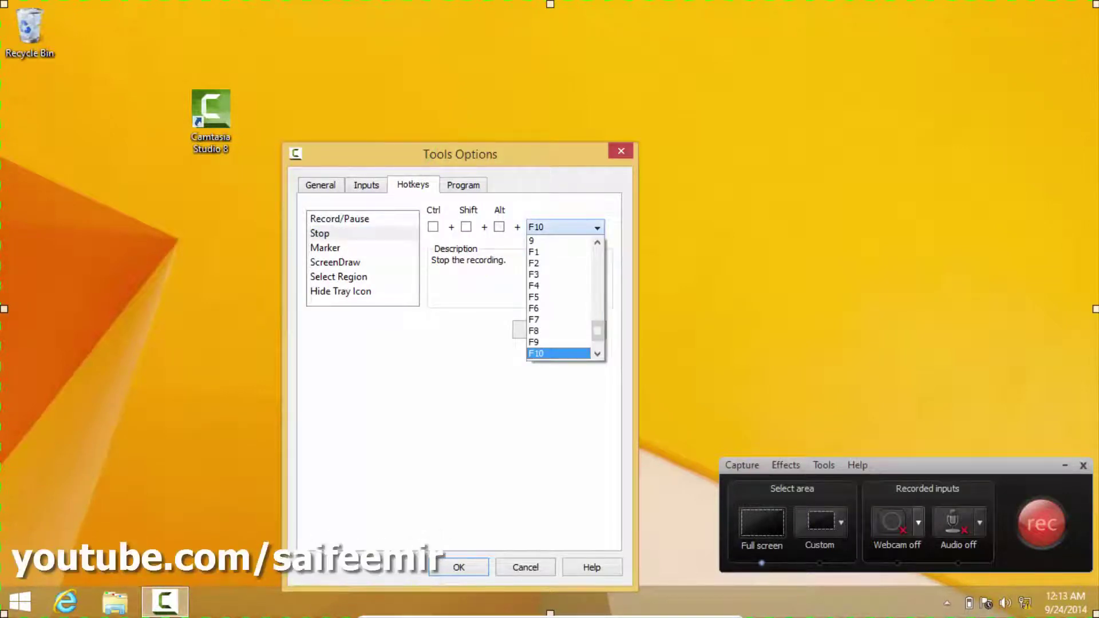
click(597, 227)
key(Return)
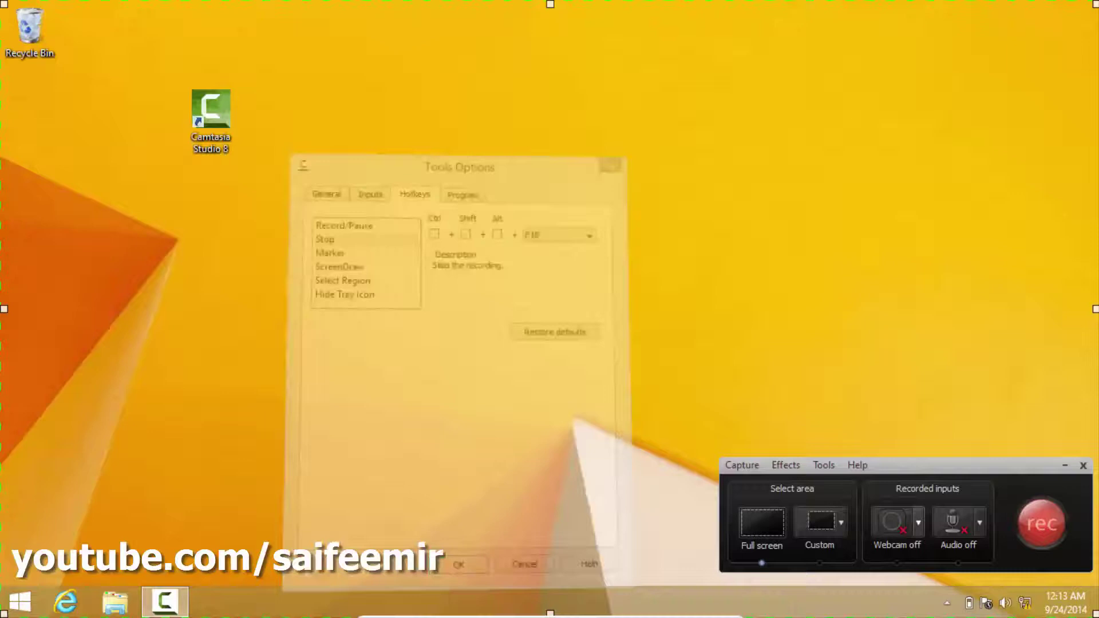
key(F9)
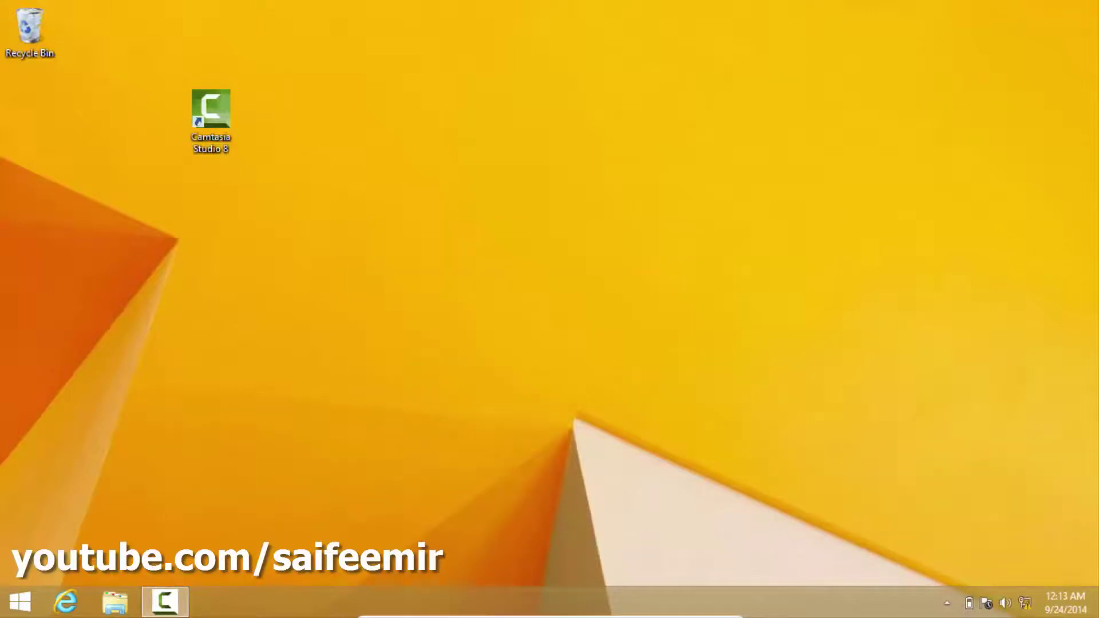
Create a new text document on the desktop as sample activity, naming it 'you'.
right_click(361, 113)
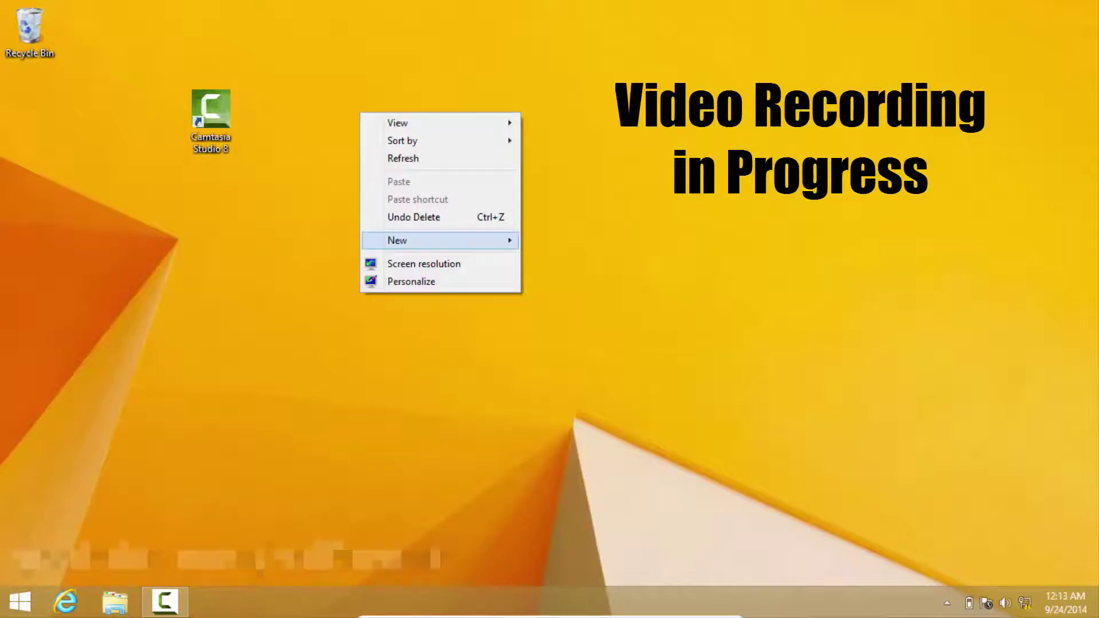
mouse_move(440, 241)
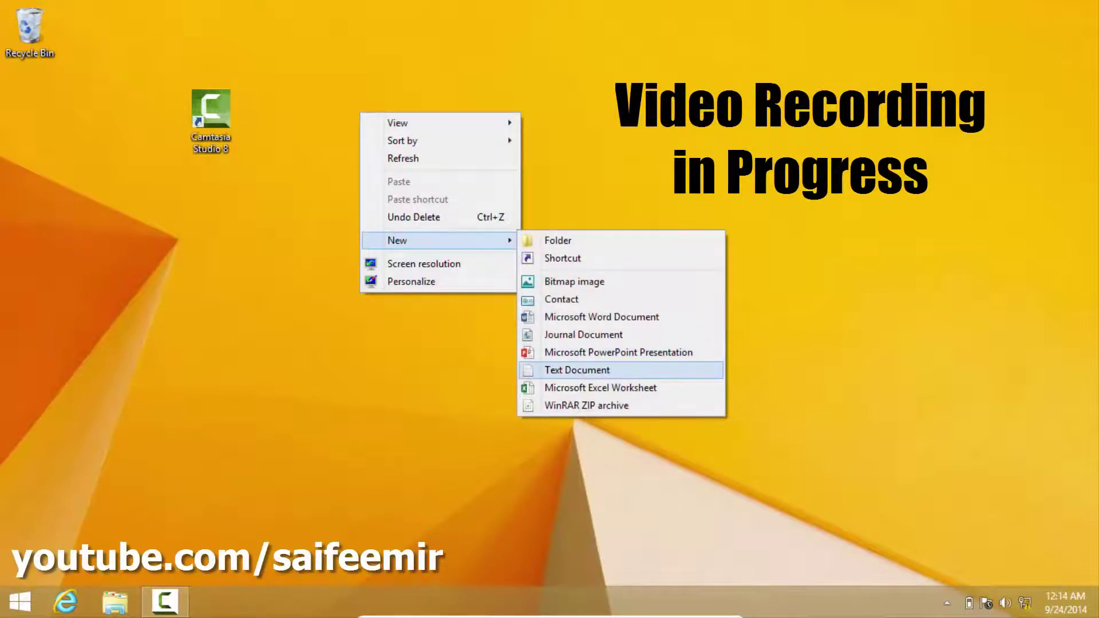
click(577, 370)
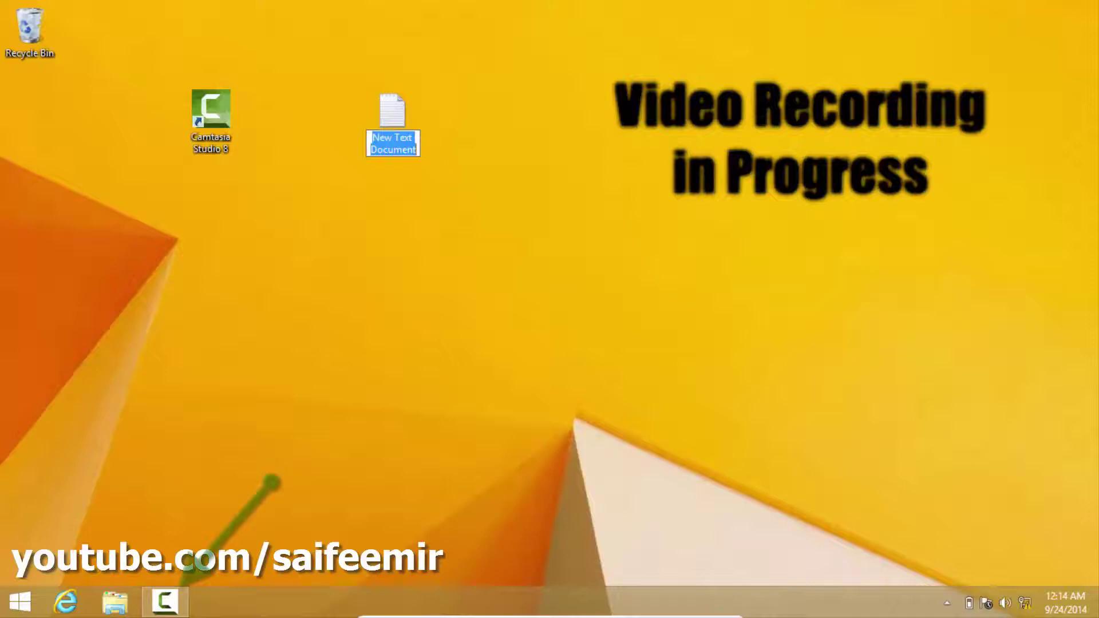
text(you)
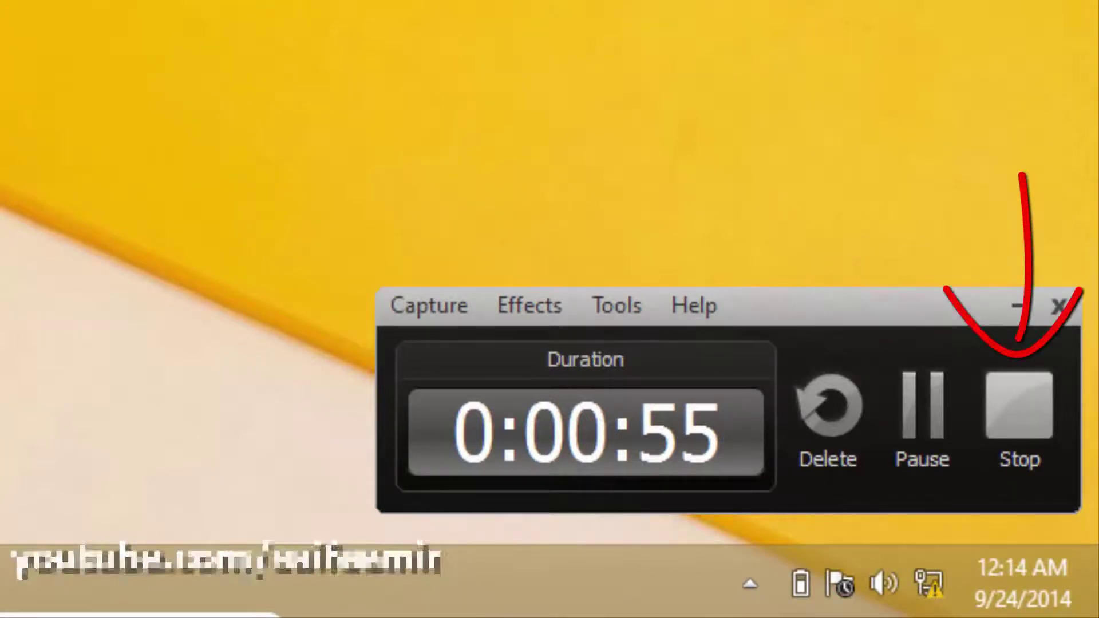
Stop the recording with F10 and save it to the desktop as 'HD Video Recording'.
key(F10)
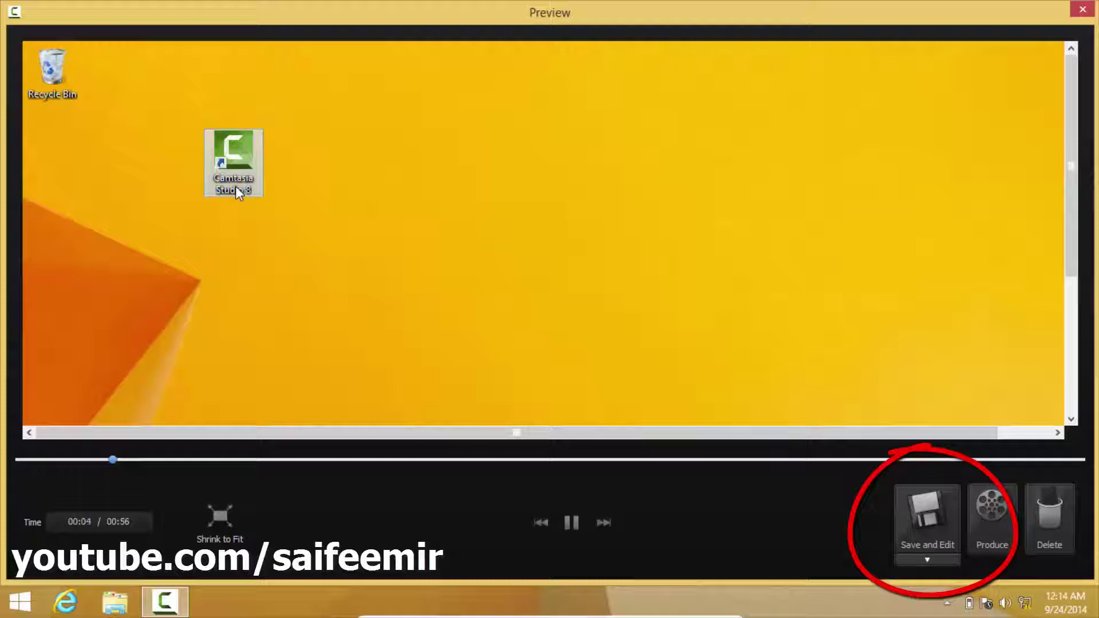
click(935, 561)
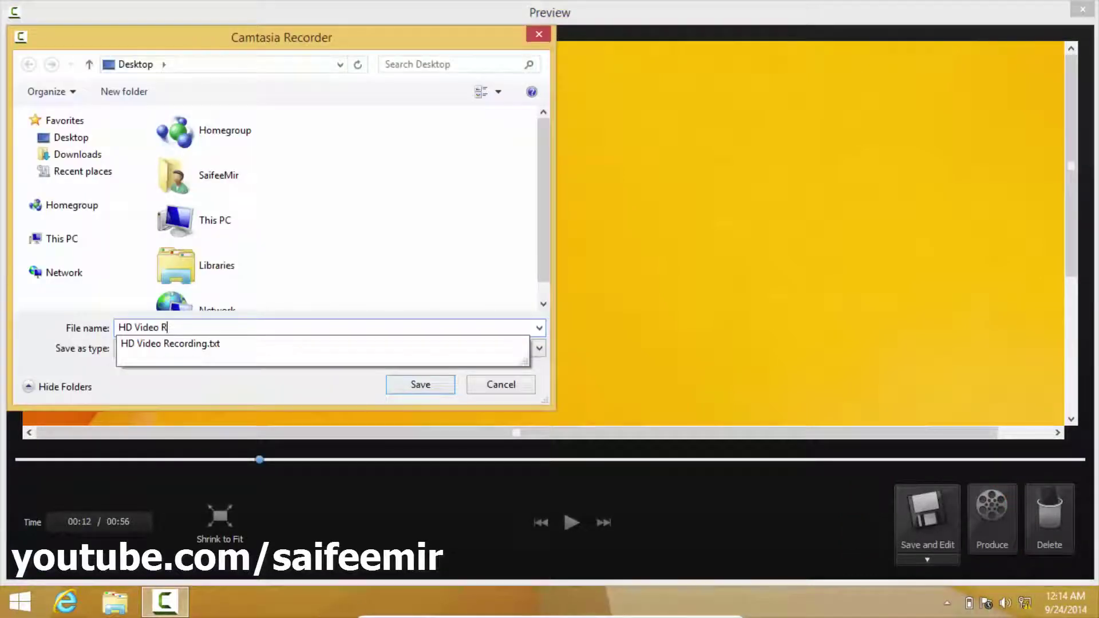
text(g)
key(Return)
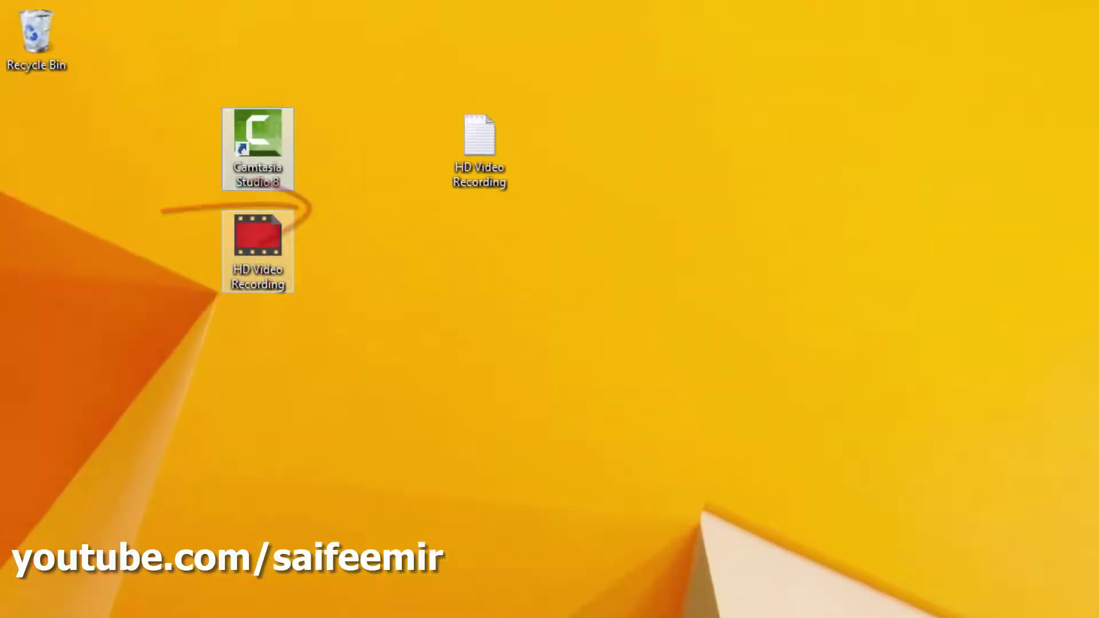
Launch Camtasia Studio and import HD Video Recording from the Desktop folder.
double_click(258, 137)
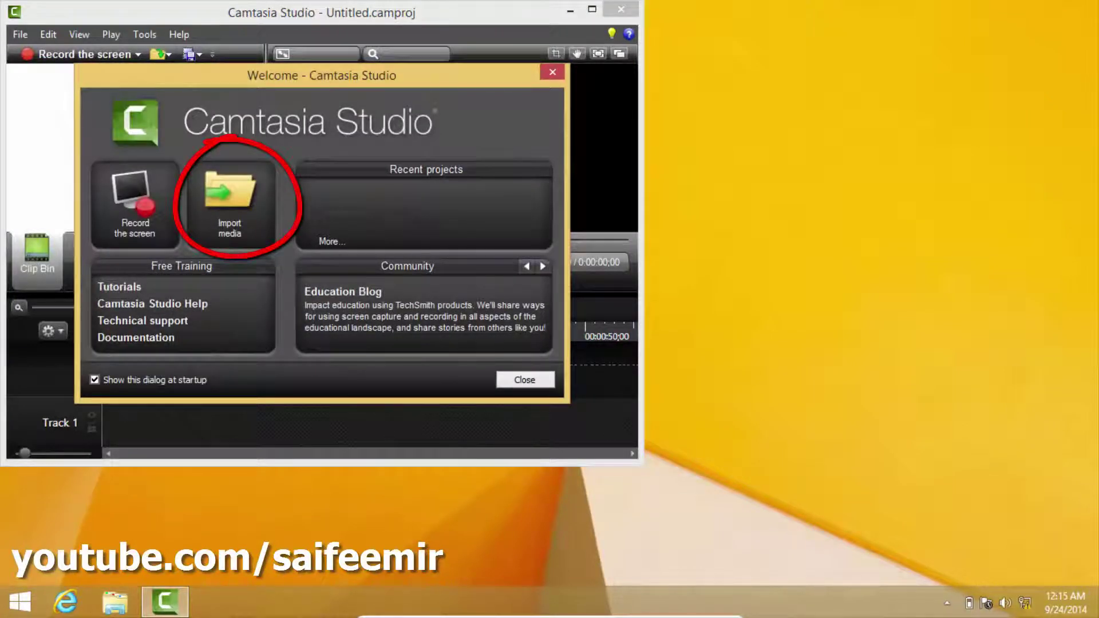
click(230, 205)
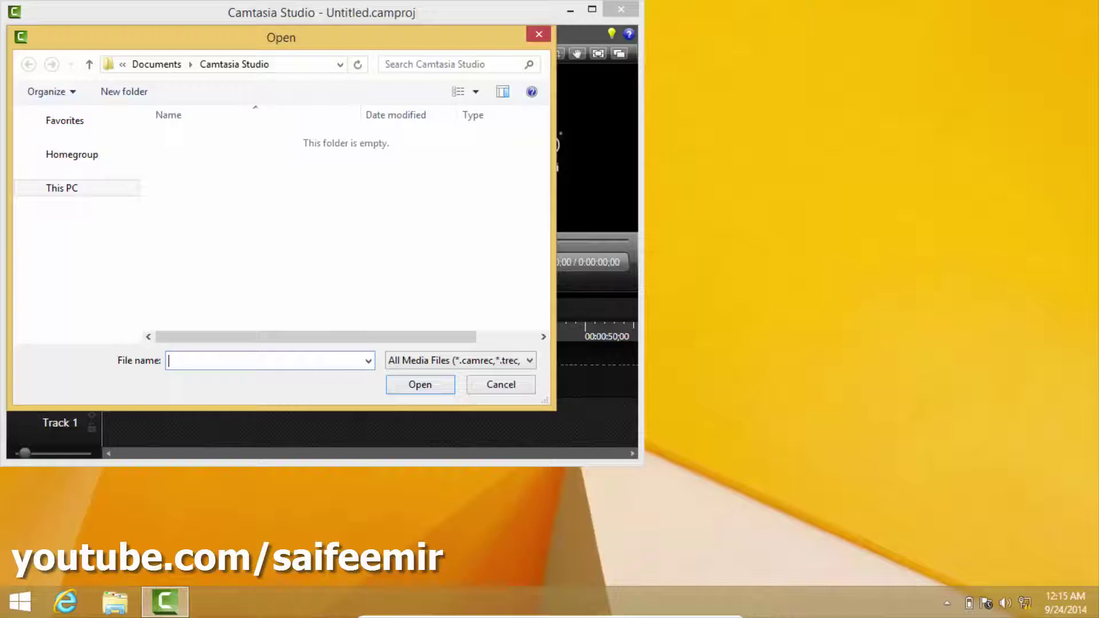
click(71, 138)
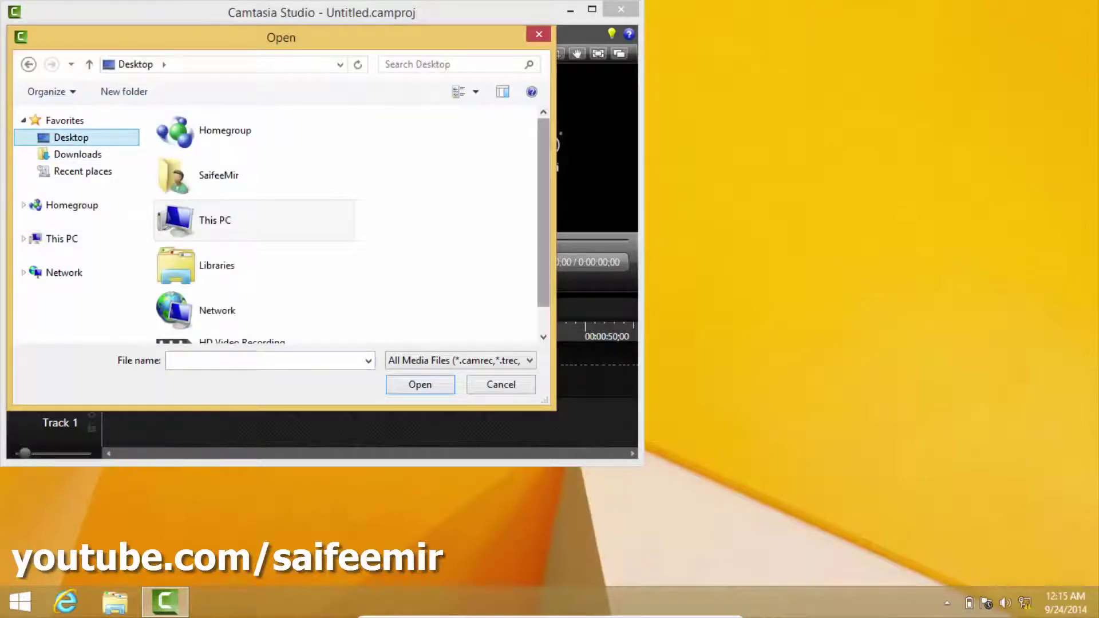
scroll(254, 223, down, 1)
click(253, 322)
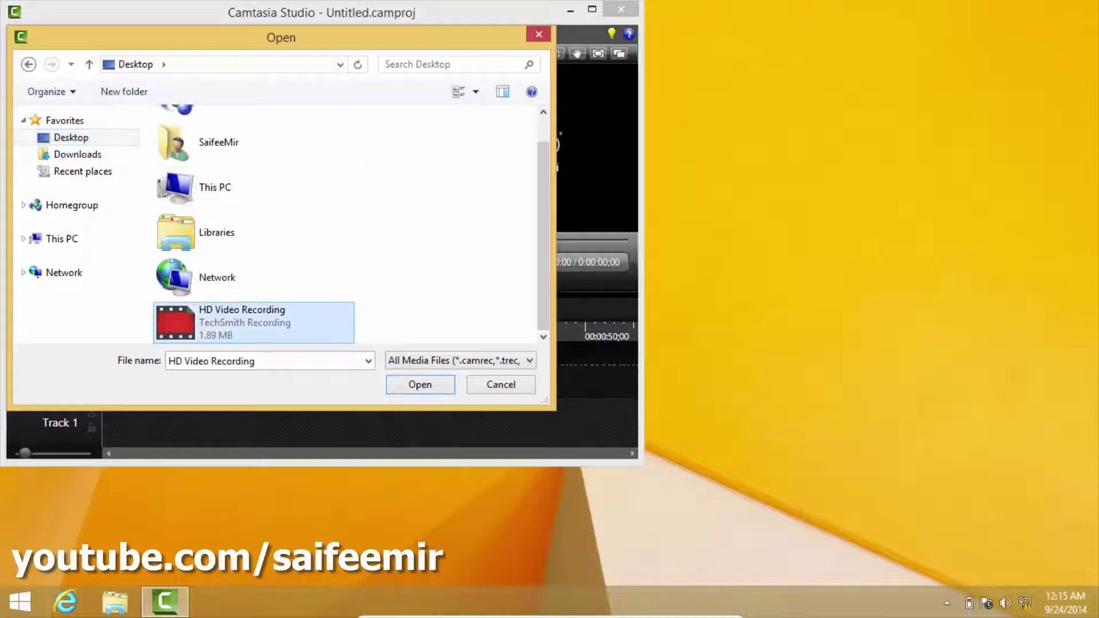
click(420, 384)
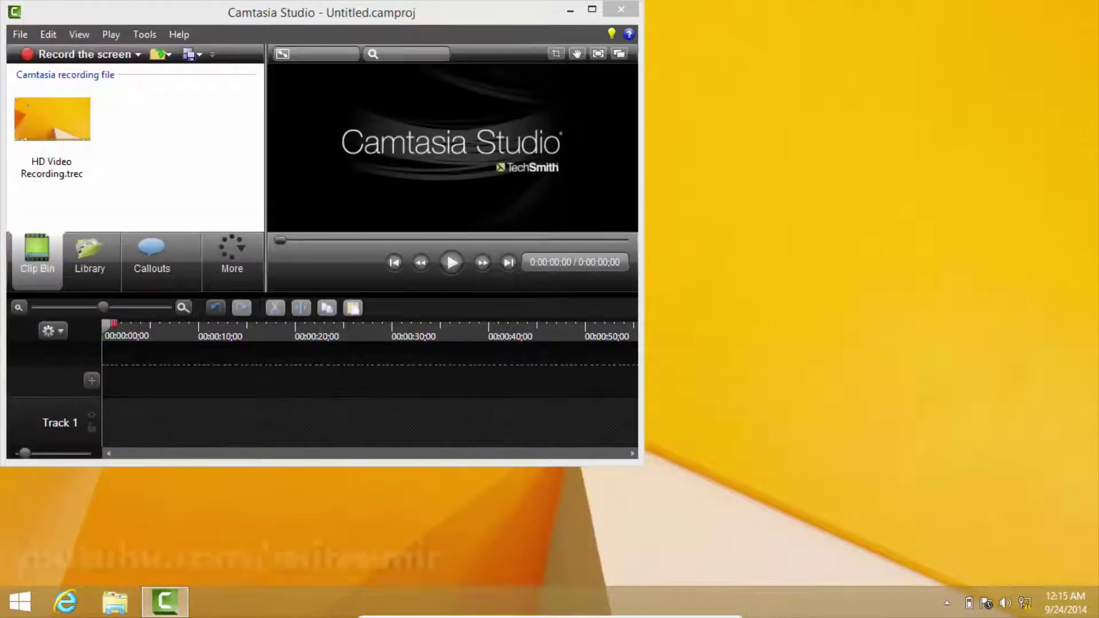
Maximize the Camtasia window and open the HD Video Recording file into the Clip Bin.
click(592, 9)
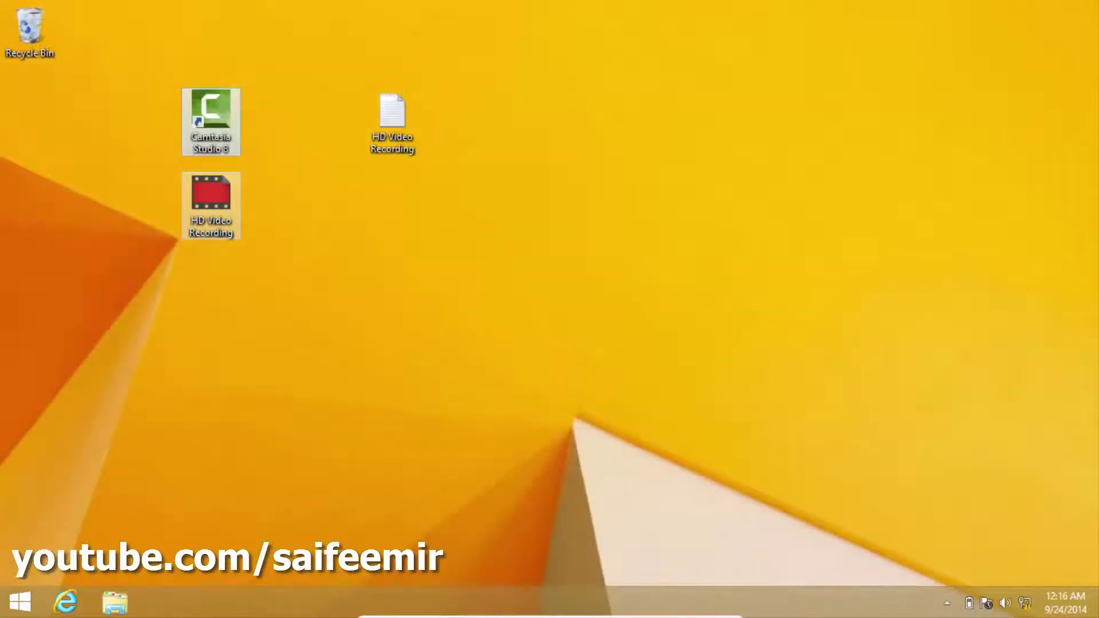
click(211, 206)
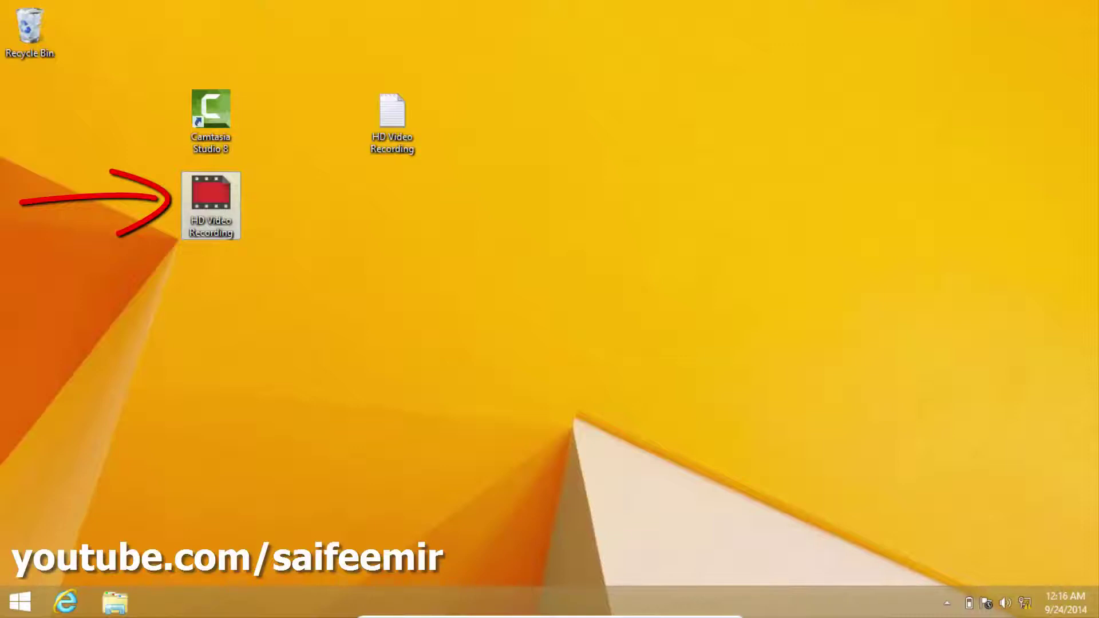
key(Return)
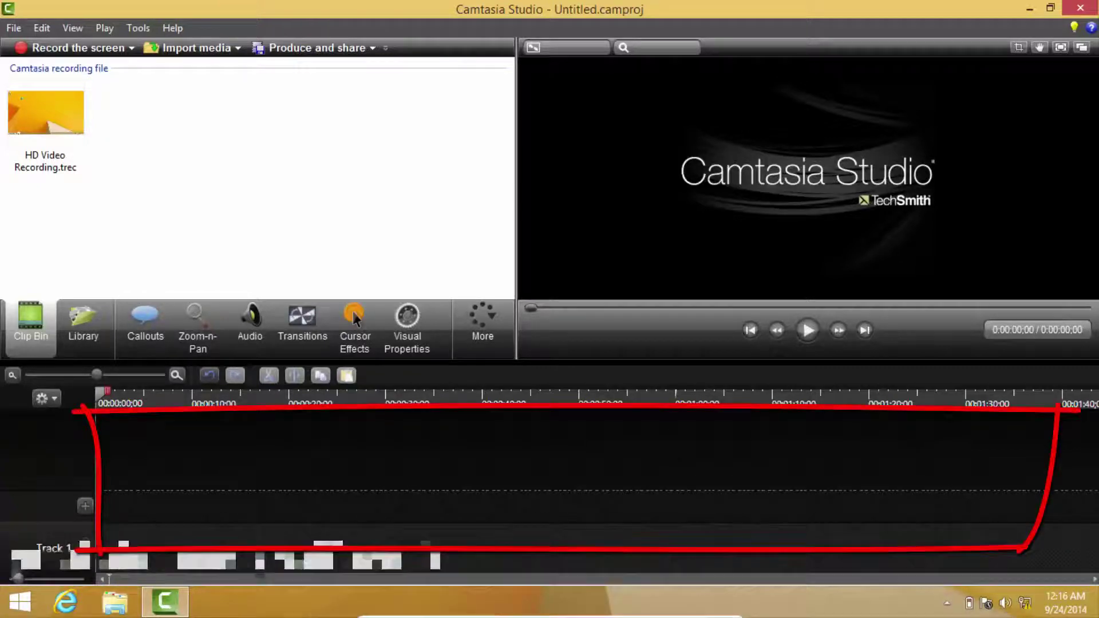
click(76, 119)
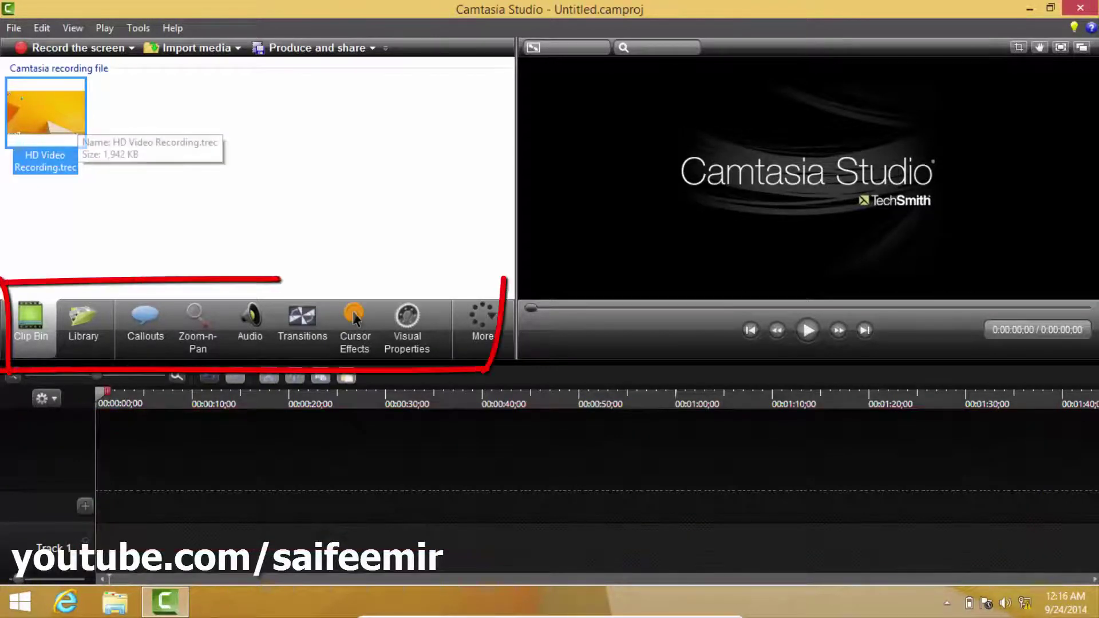
click(229, 177)
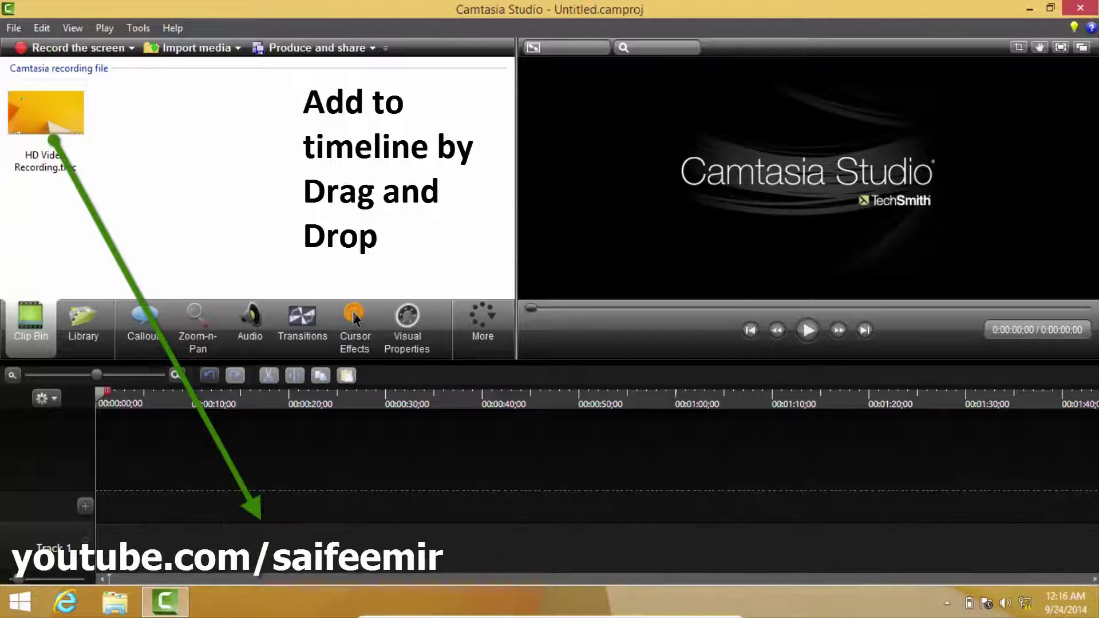
Add the HD Video Recording clip to the timeline at the playhead.
click(40, 109)
right_click(41, 109)
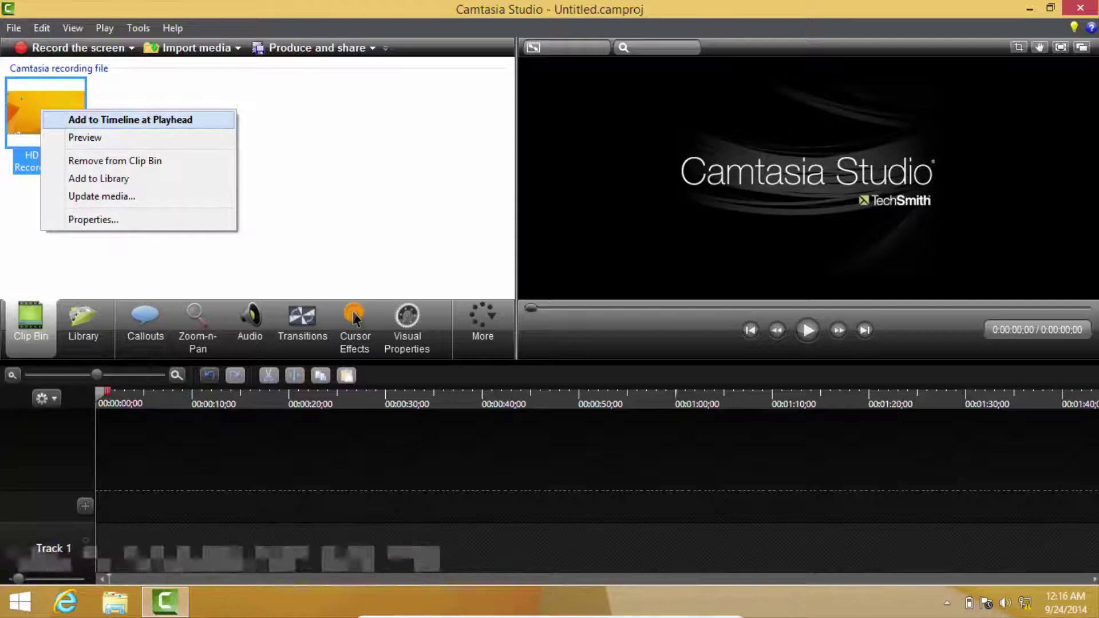
click(130, 120)
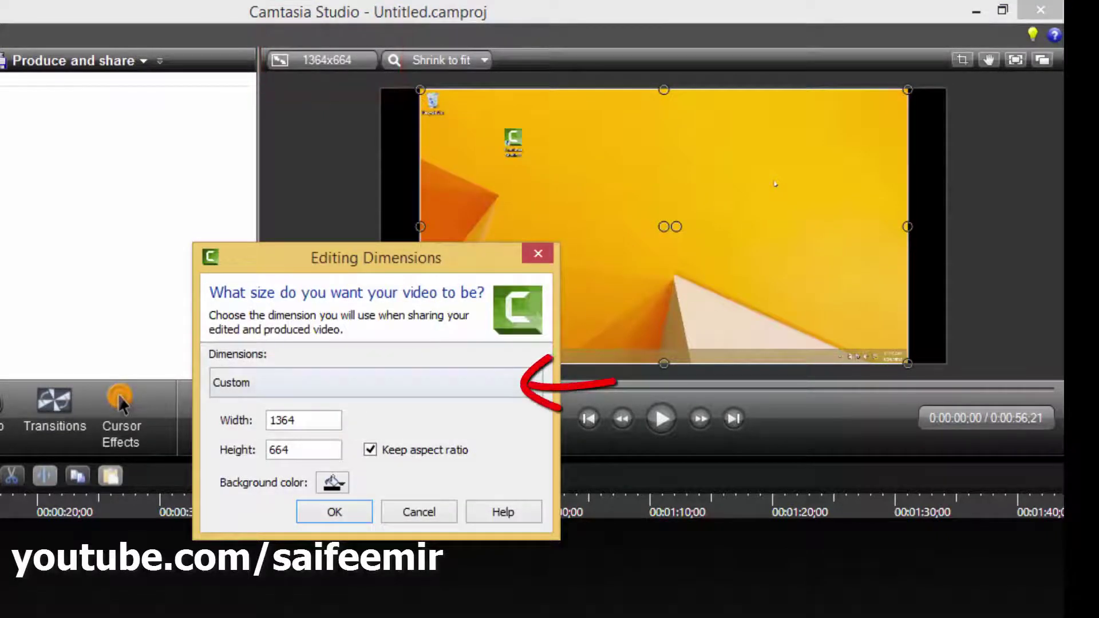
Set editing dimensions to 1080p HD (1920x1080) and drag the recording to fill the canvas.
click(533, 383)
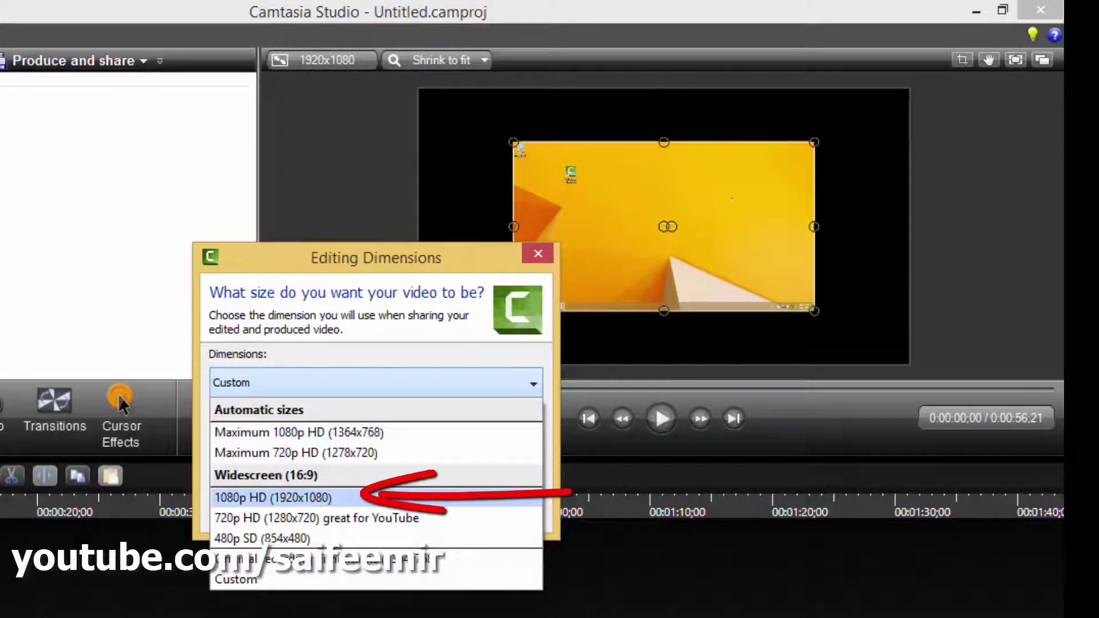
key(Return)
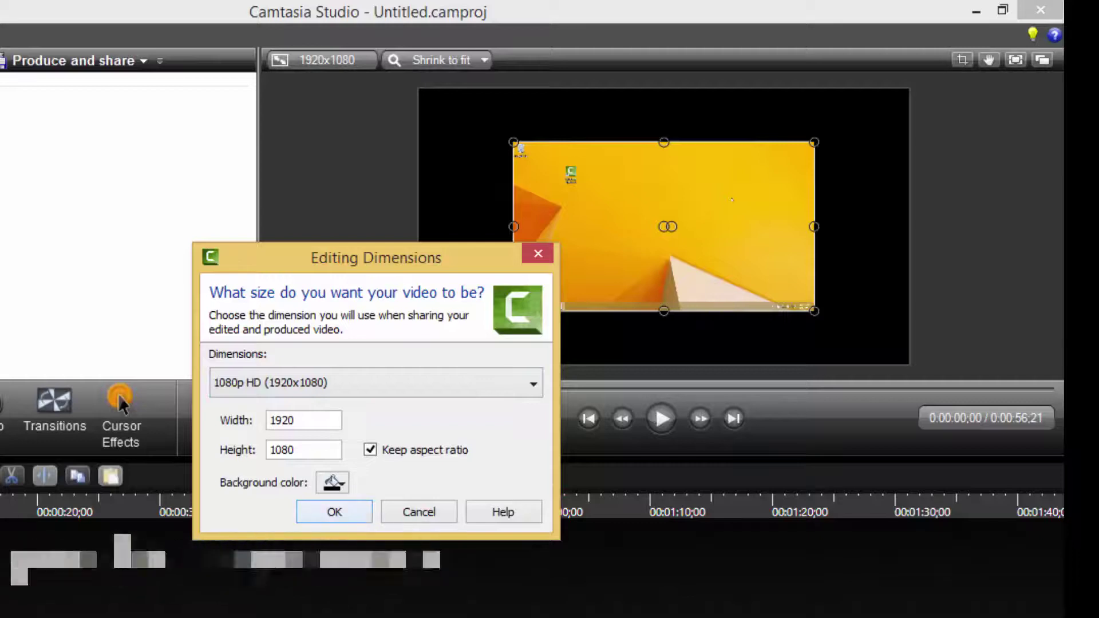
key(Return)
drag(664, 226, 570, 173)
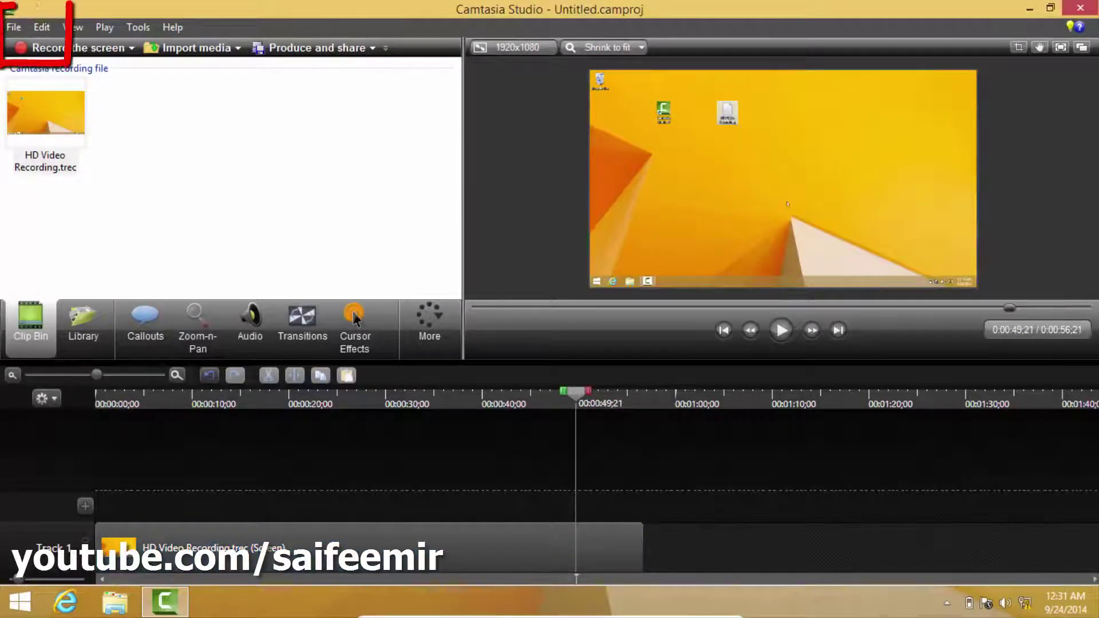
Save the Camtasia project to the desktop as 'HD Video Record' and acknowledge the saved notice.
click(13, 27)
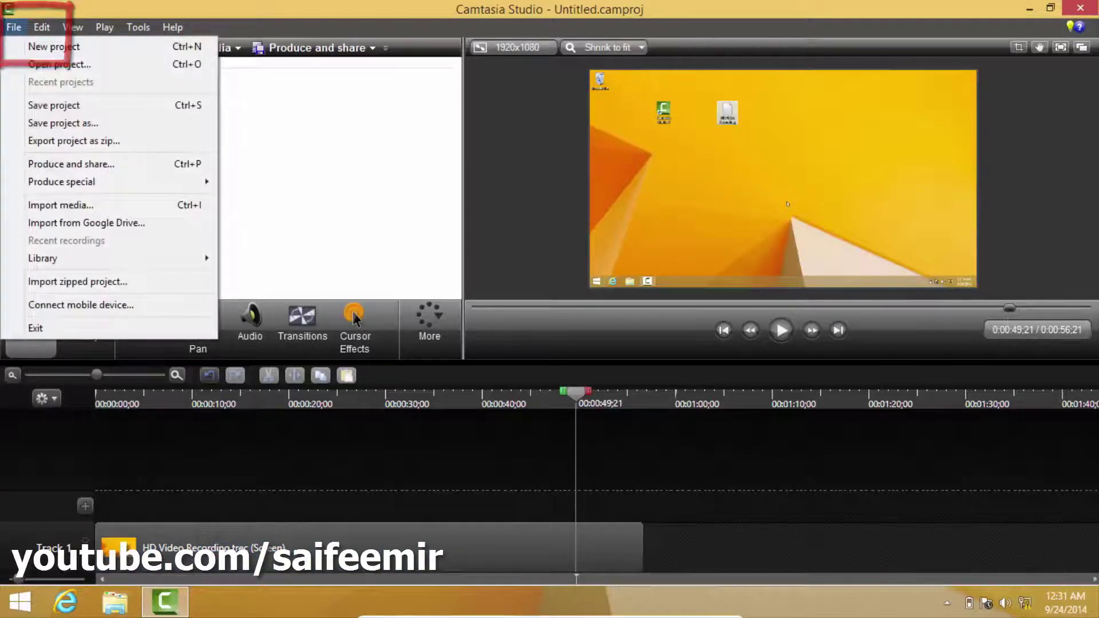
key(Down)
key(Down)
key(Down)
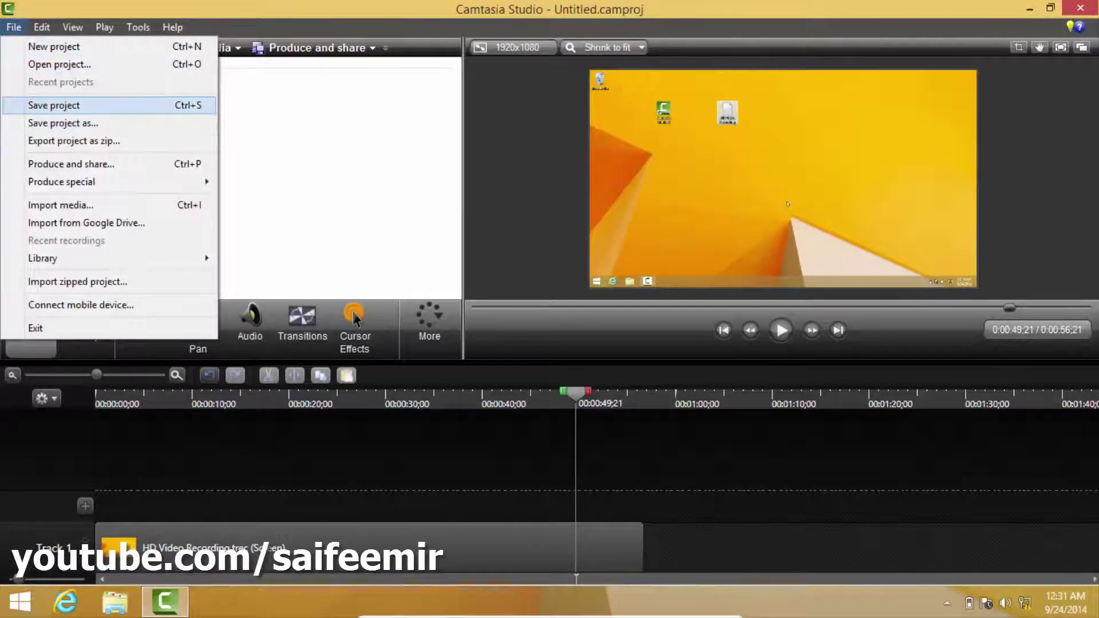
key(Return)
text(HD Video Record)
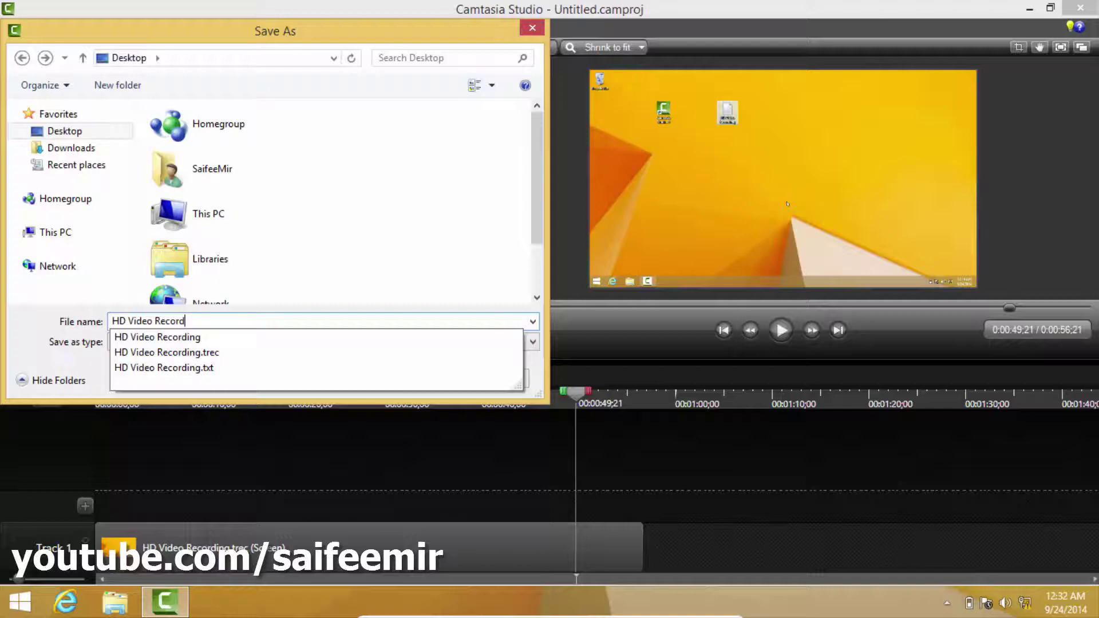
key(Down)
key(Escape)
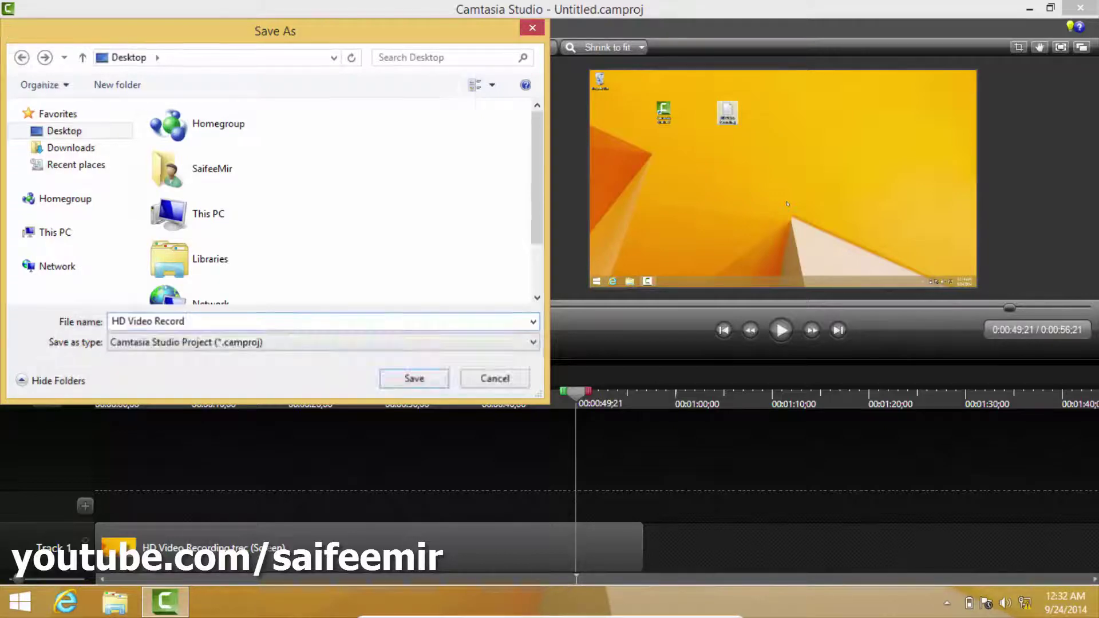
key(Return)
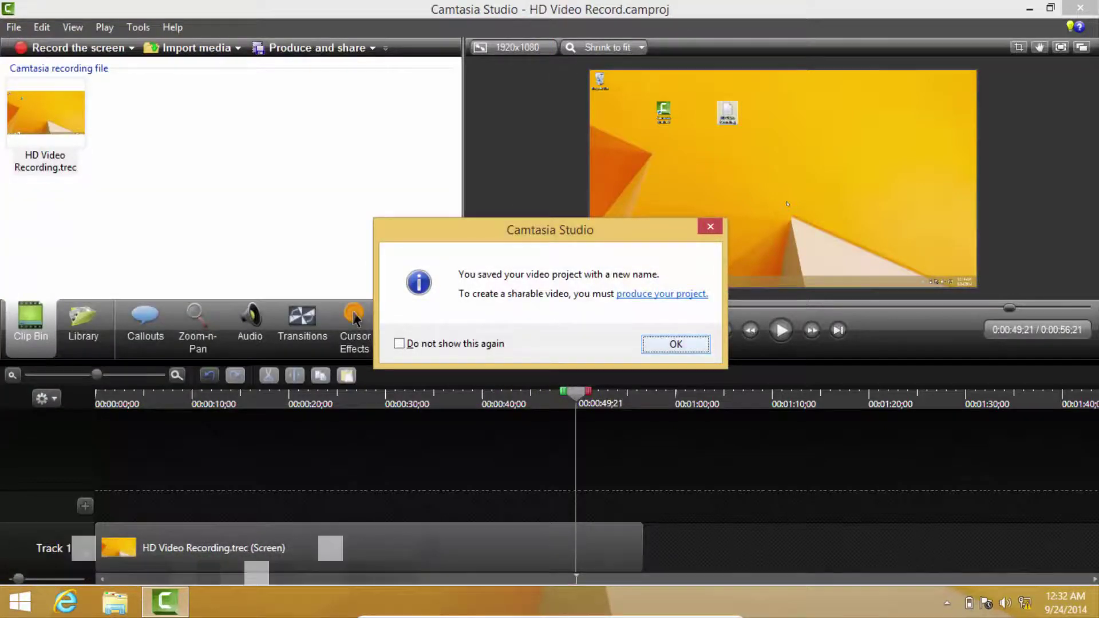
key(Return)
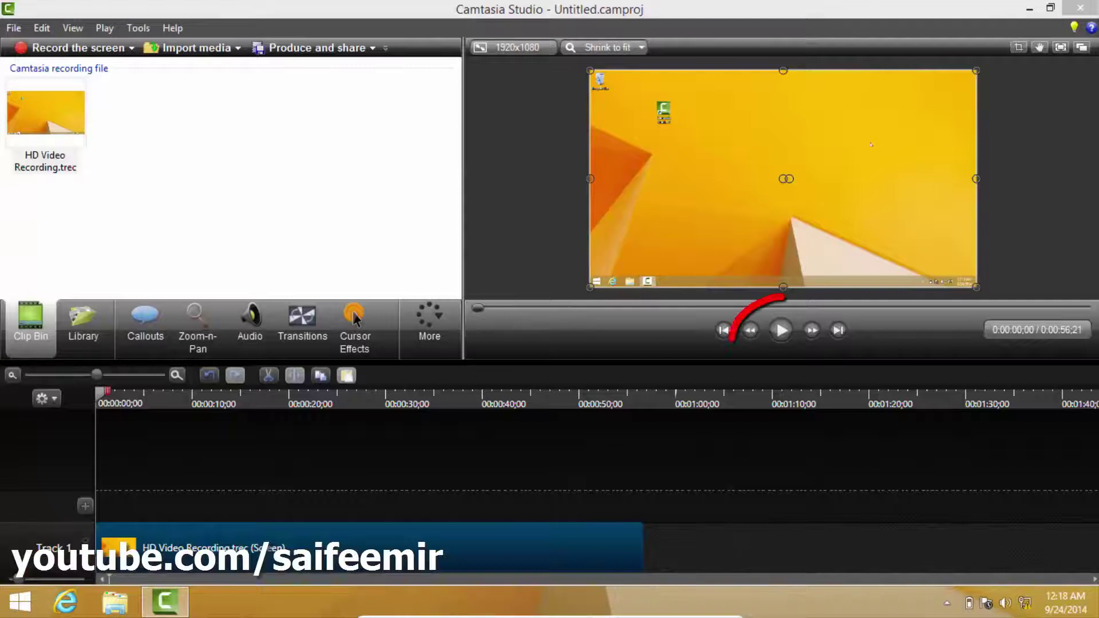
key(Escape)
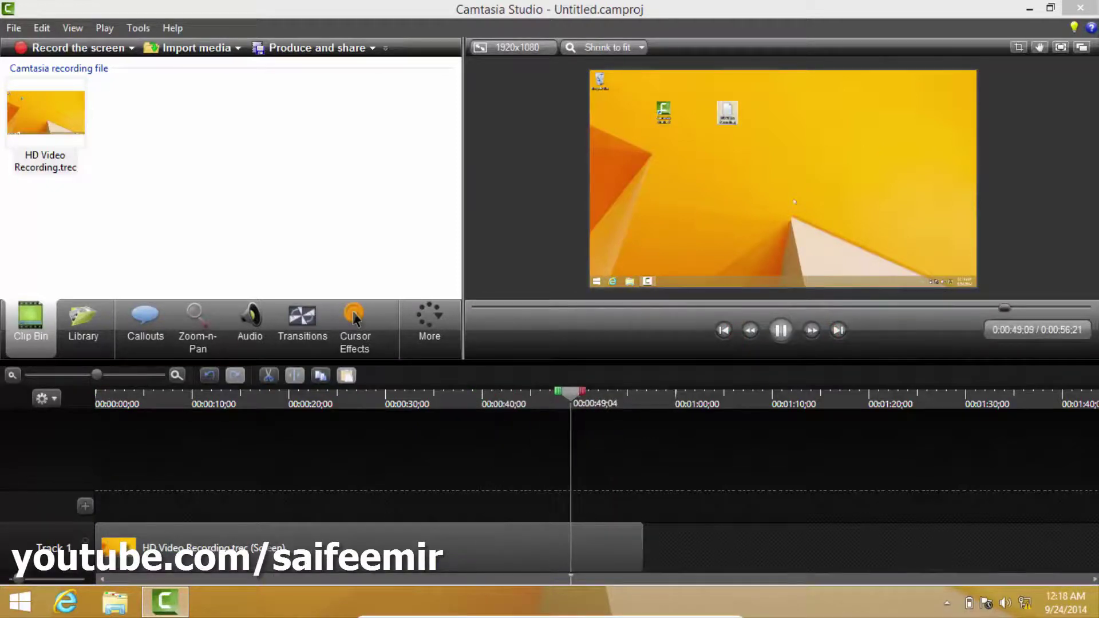
key(space)
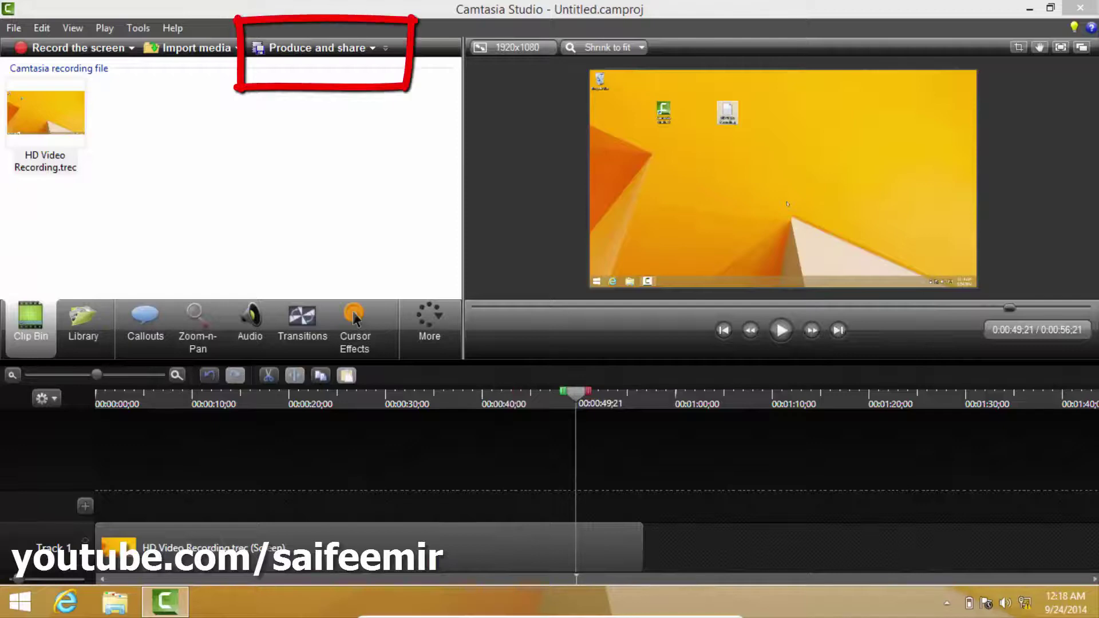
Start production using custom production settings with WMV as the output format.
click(316, 48)
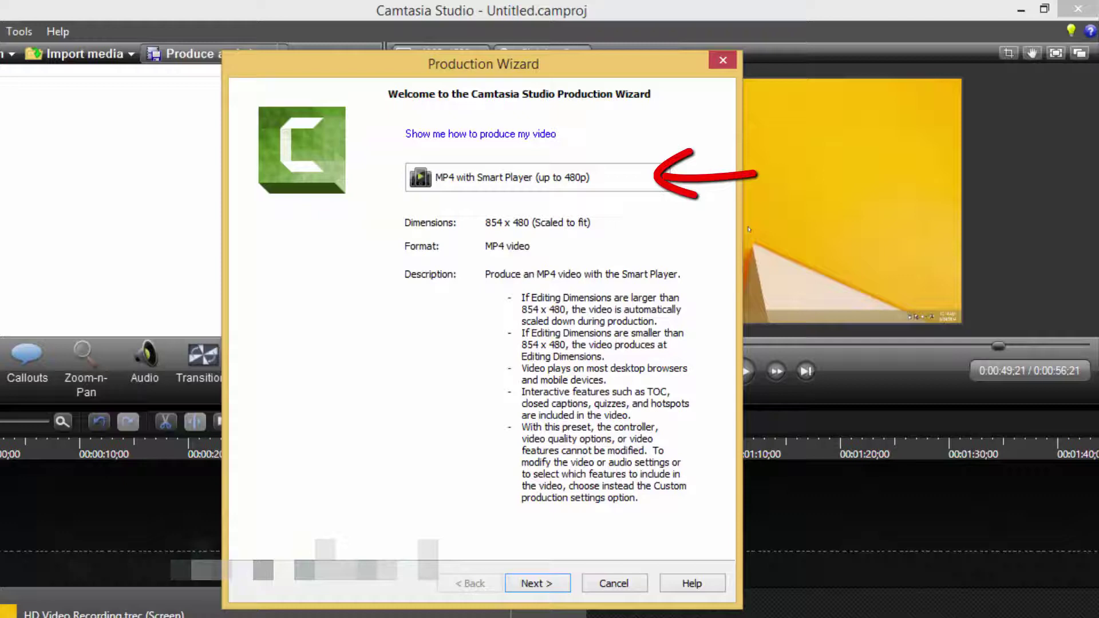
click(662, 177)
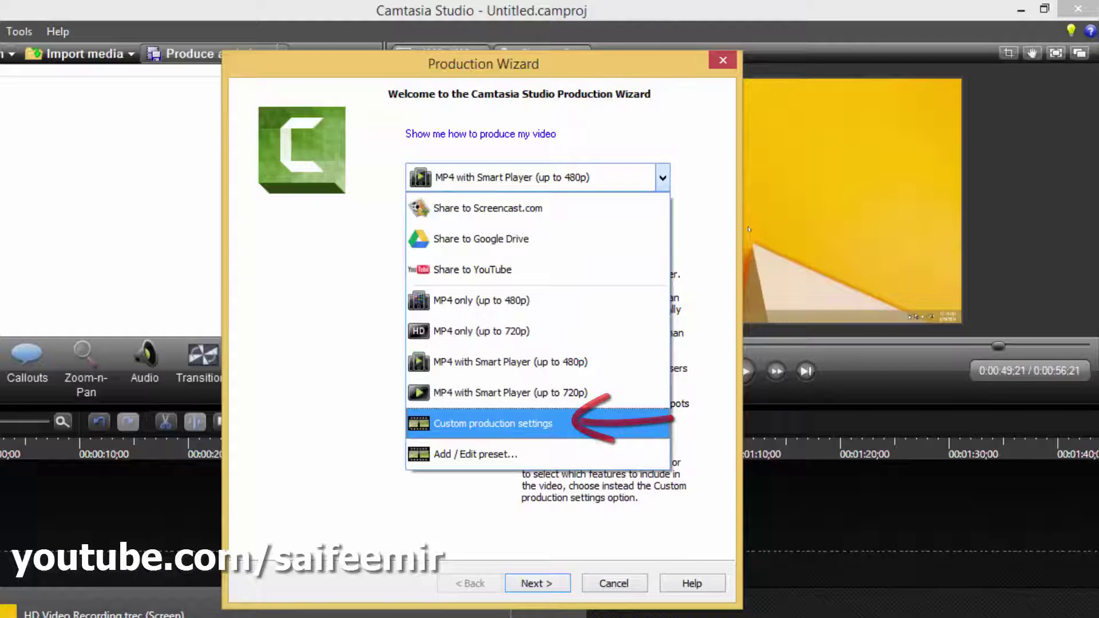
click(492, 424)
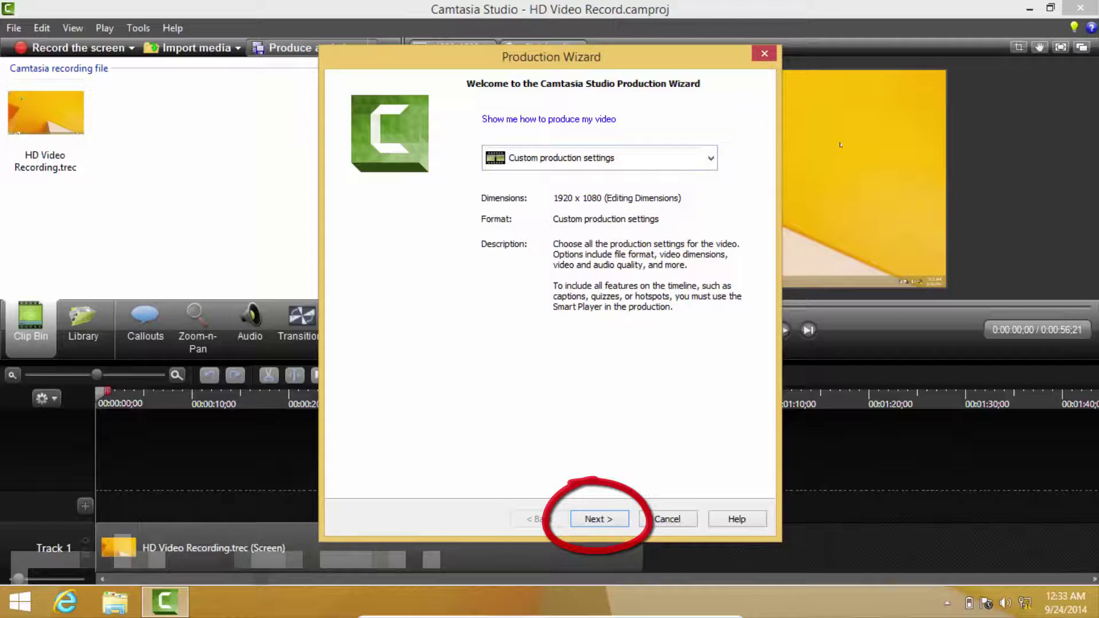
click(599, 519)
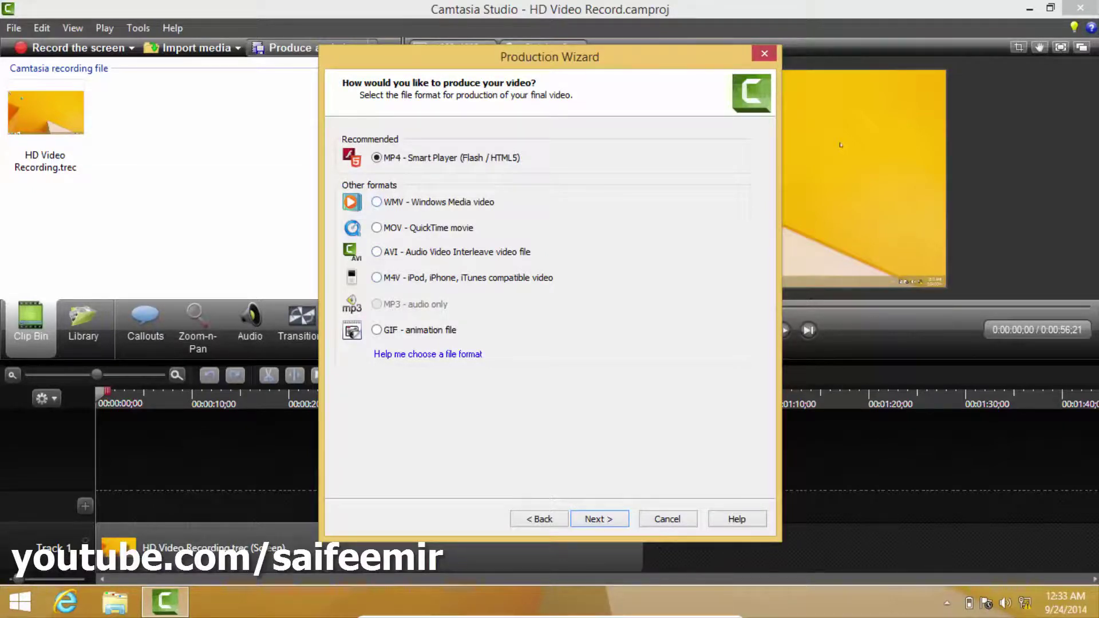
click(377, 202)
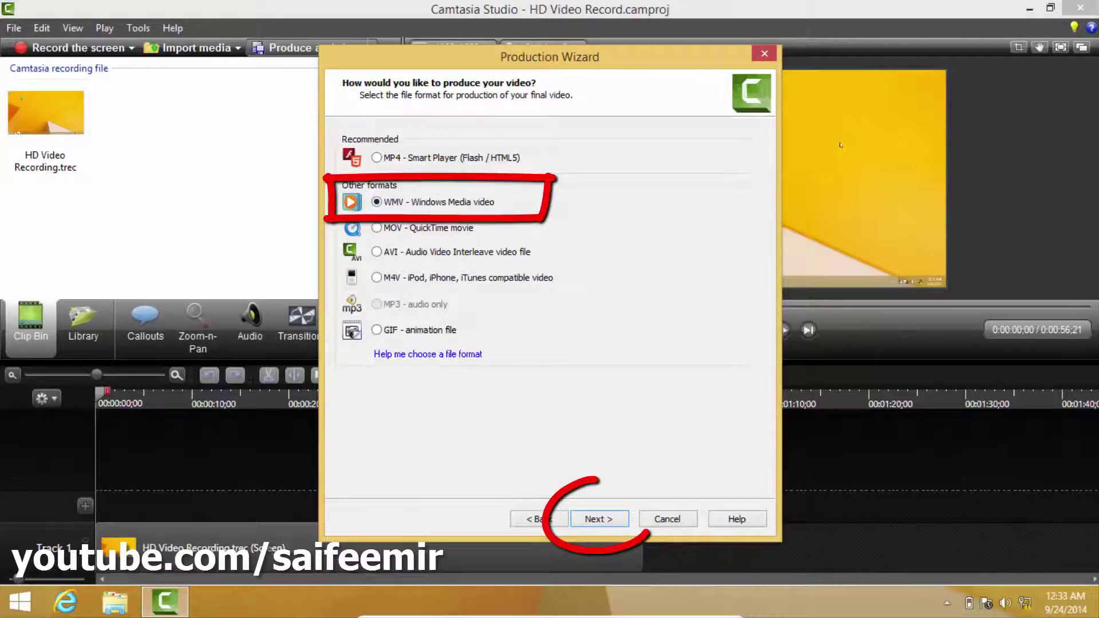
click(599, 519)
click(599, 519)
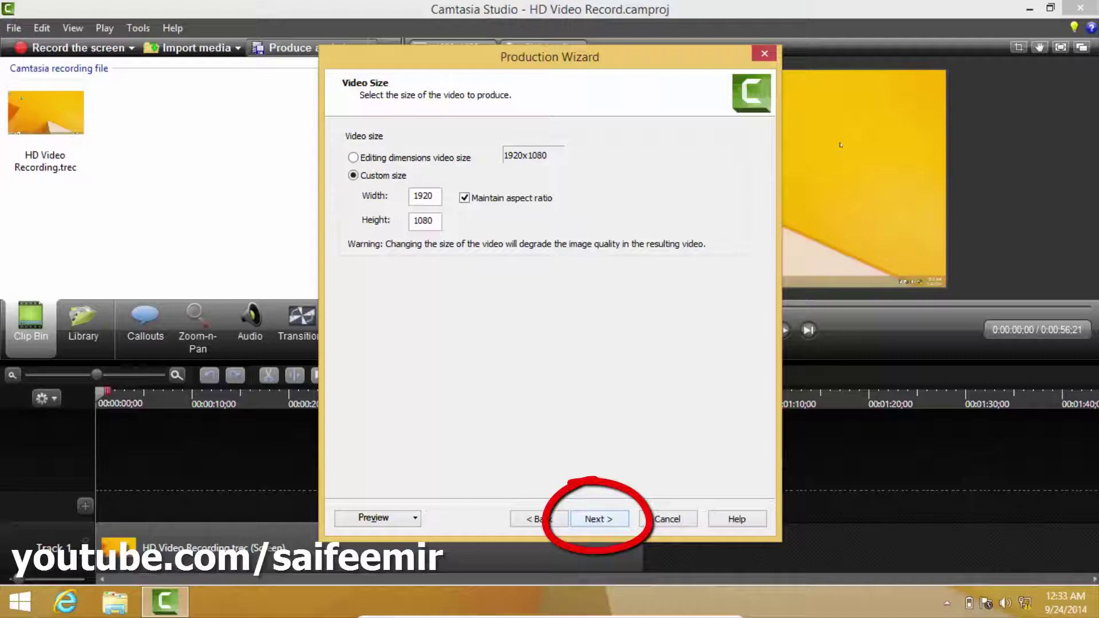
Keep 1920x1080, produce HD Video Record 2 into the Desktop folder, then close Camtasia.
click(599, 519)
click(598, 518)
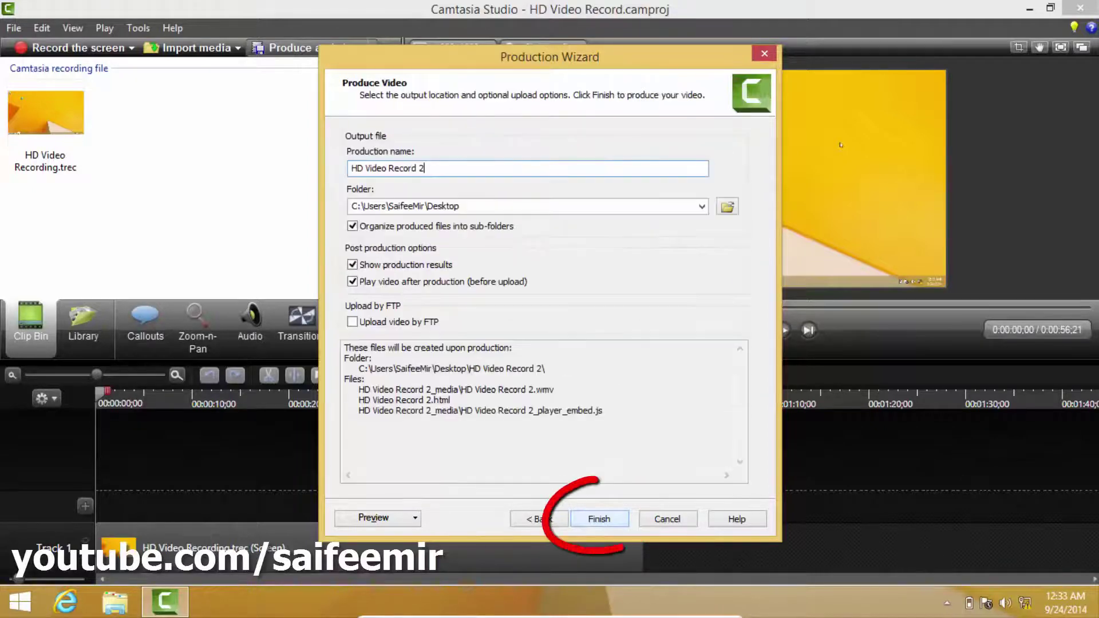
click(596, 517)
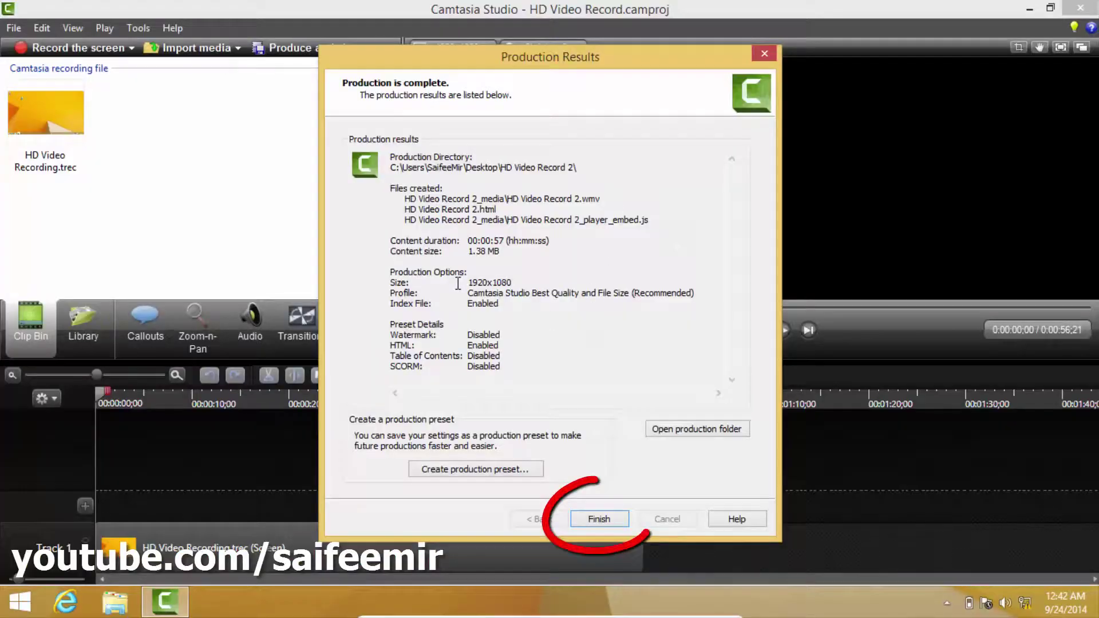
click(593, 520)
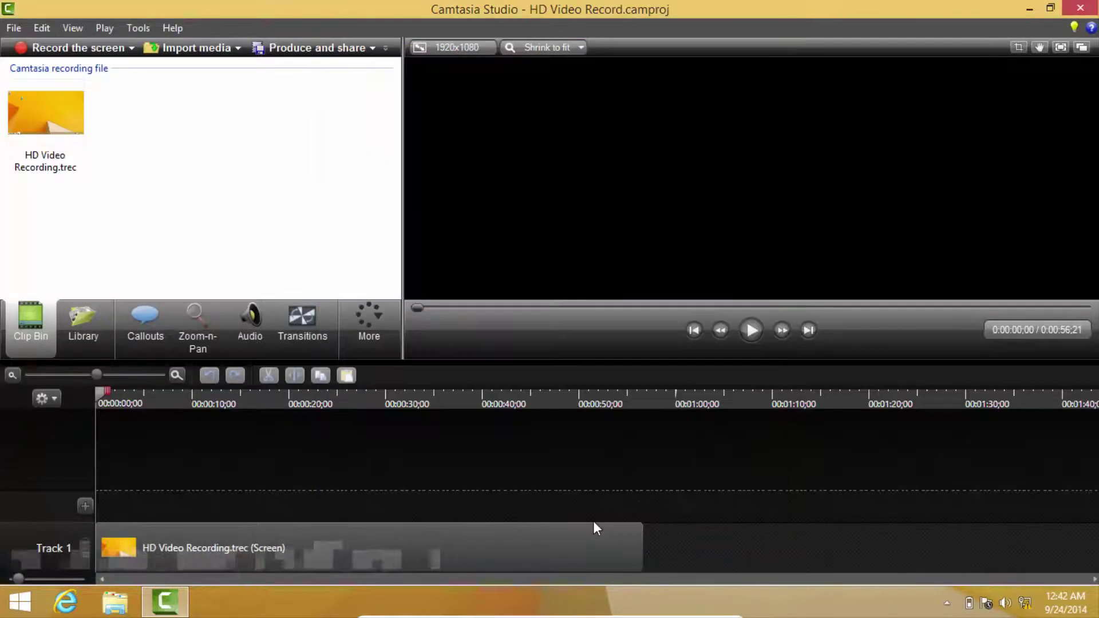
click(1080, 8)
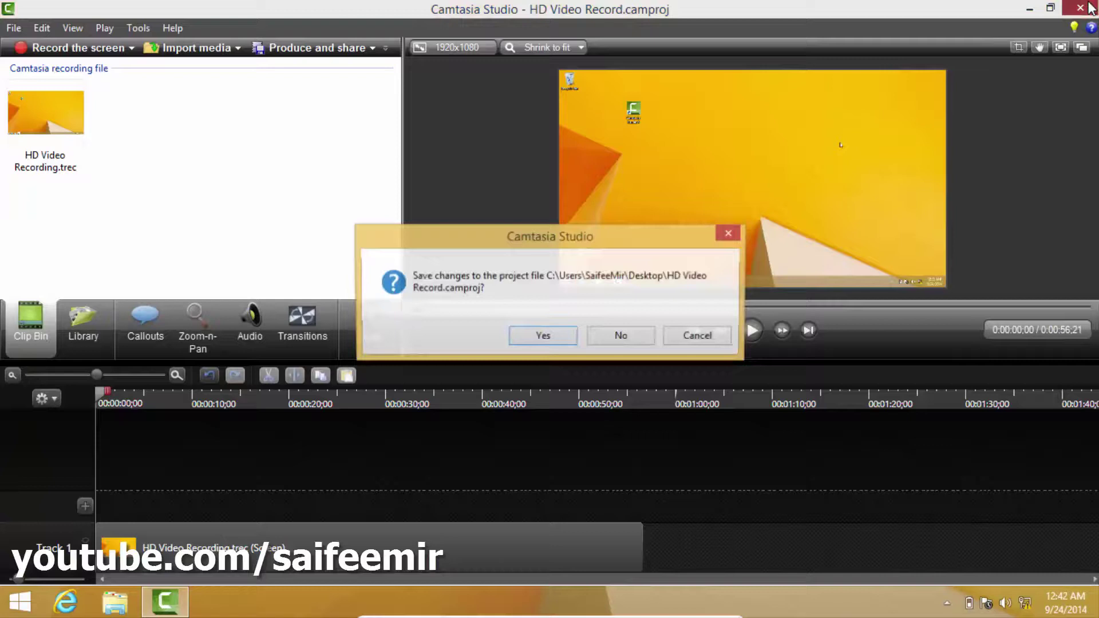
Save the project changes and open the HD Video Record 2_media output folder.
click(541, 337)
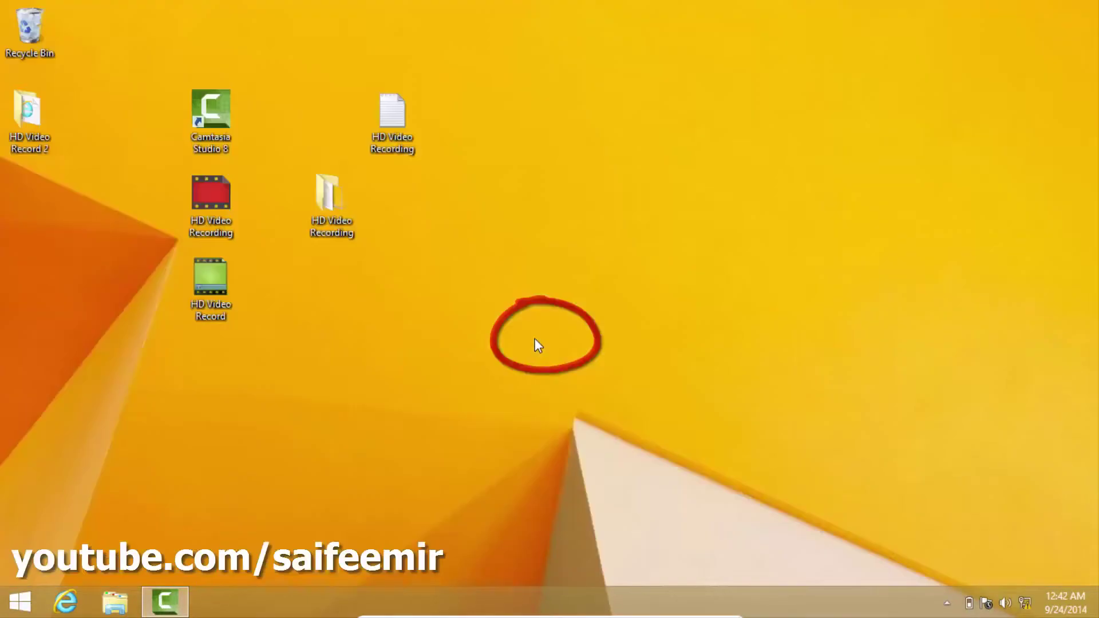
double_click(35, 118)
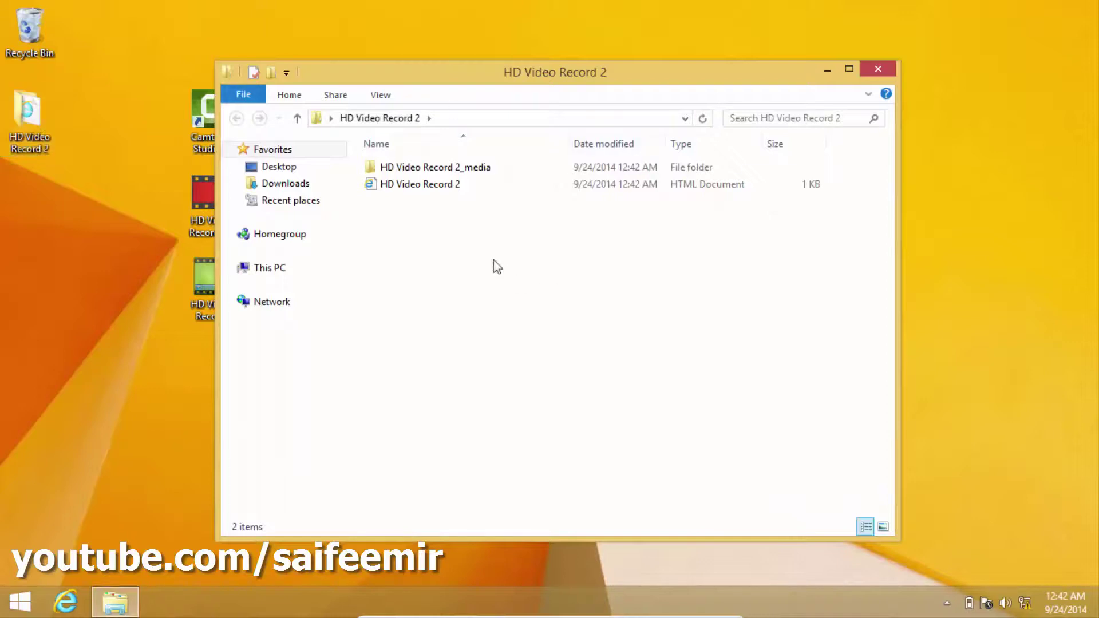
double_click(489, 171)
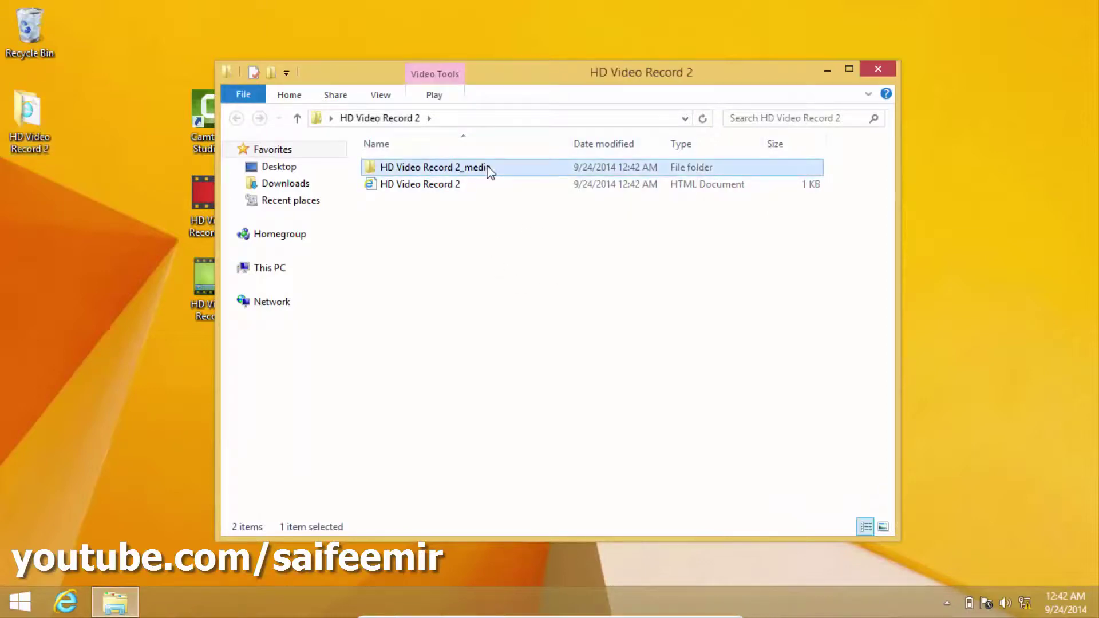
Verify in the WMV's Details properties that it is 1920x1080, then play it.
right_click(420, 203)
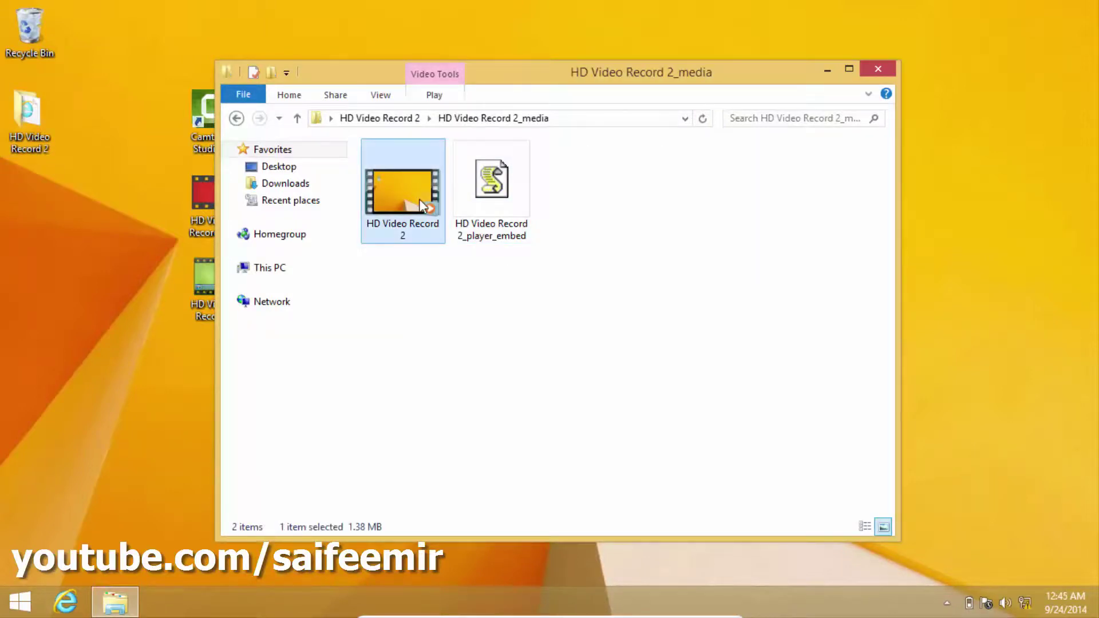
click(521, 501)
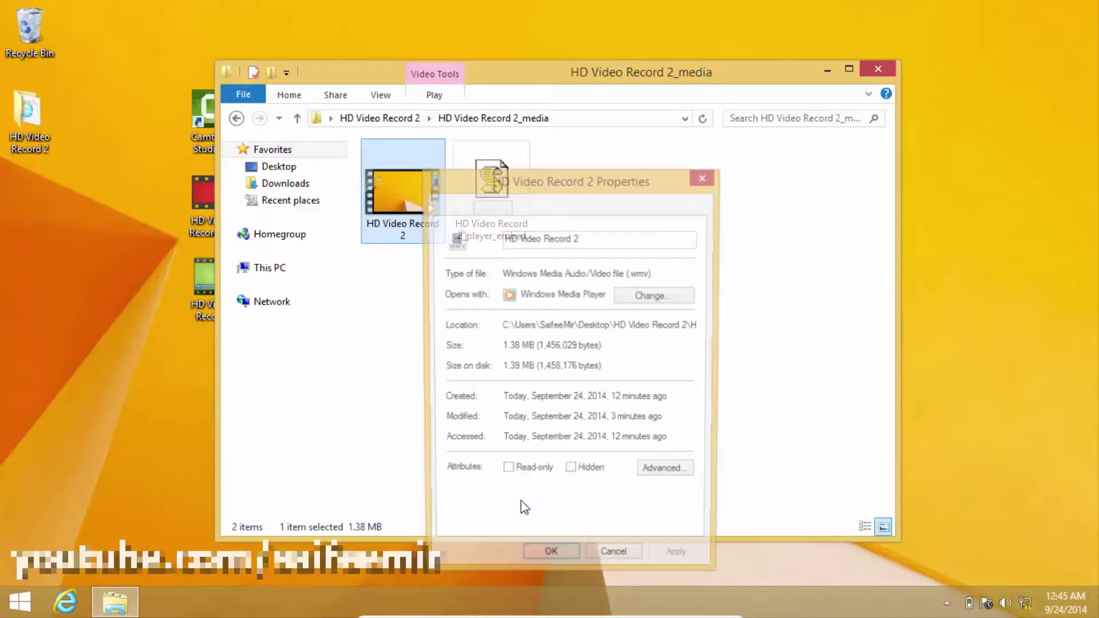
click(528, 208)
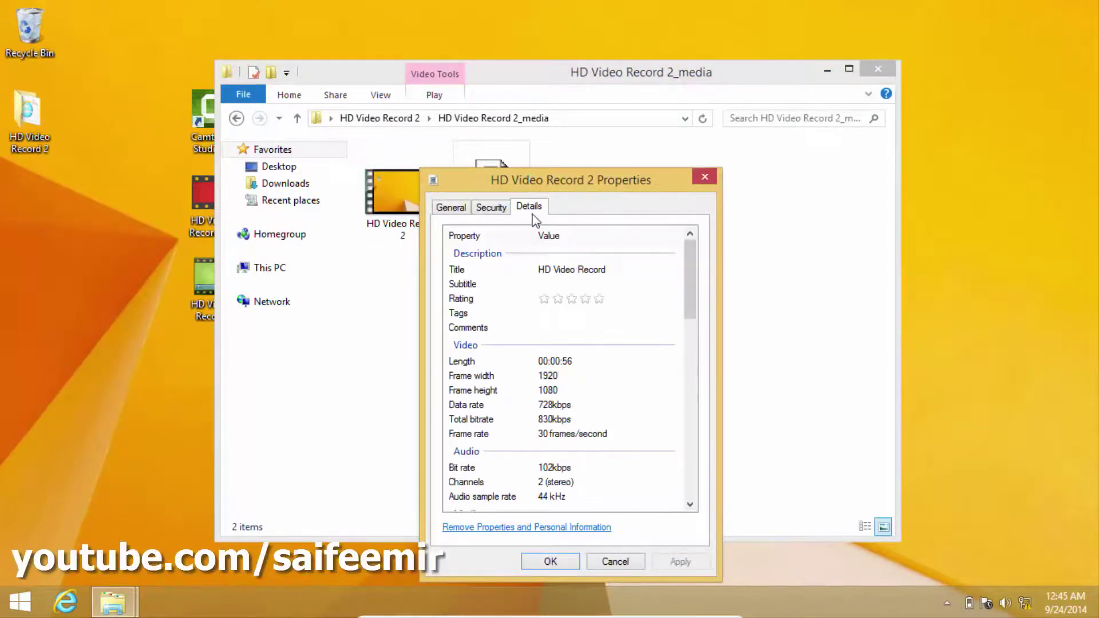
click(544, 381)
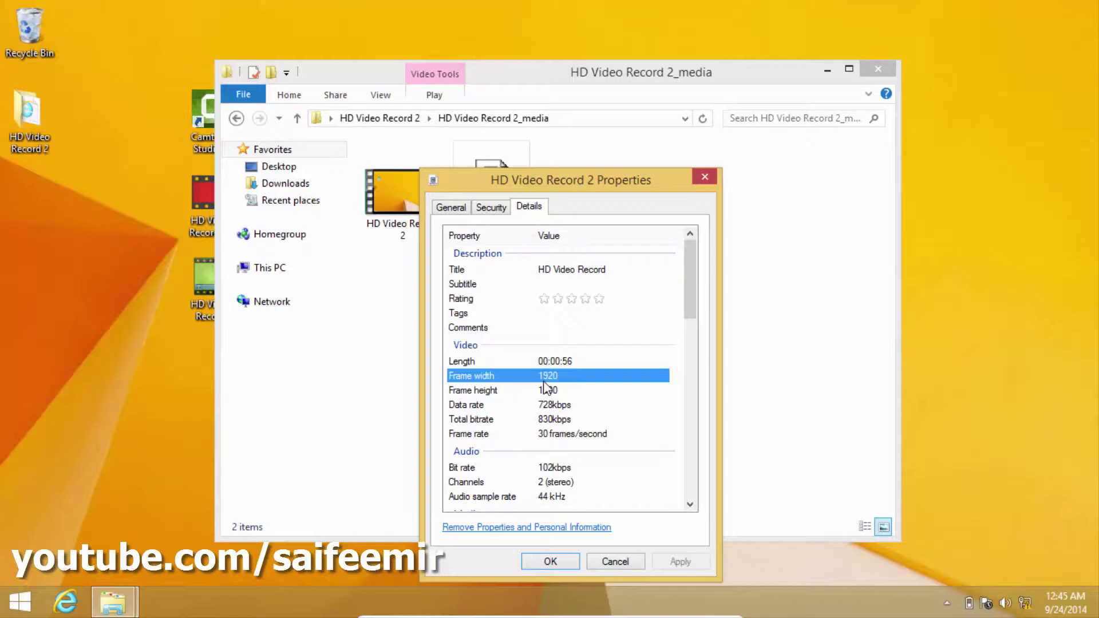
click(551, 394)
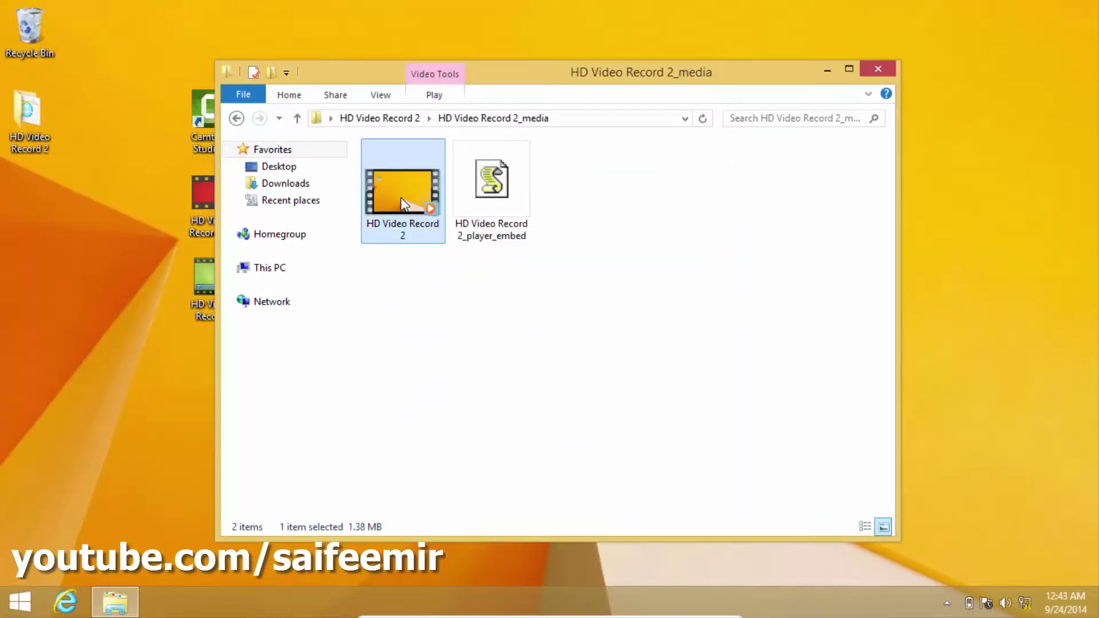
double_click(401, 197)
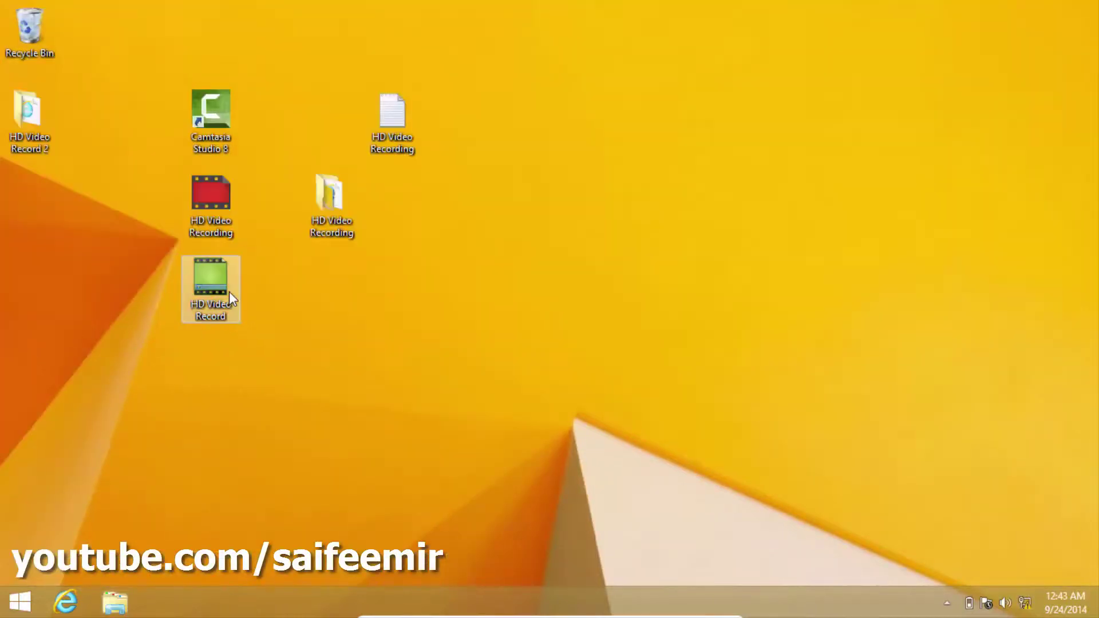
Delete the HD Video Recording file, reopen HD Video Record past the missing-media prompts, and close Camtasia.
mouse_move(224, 291)
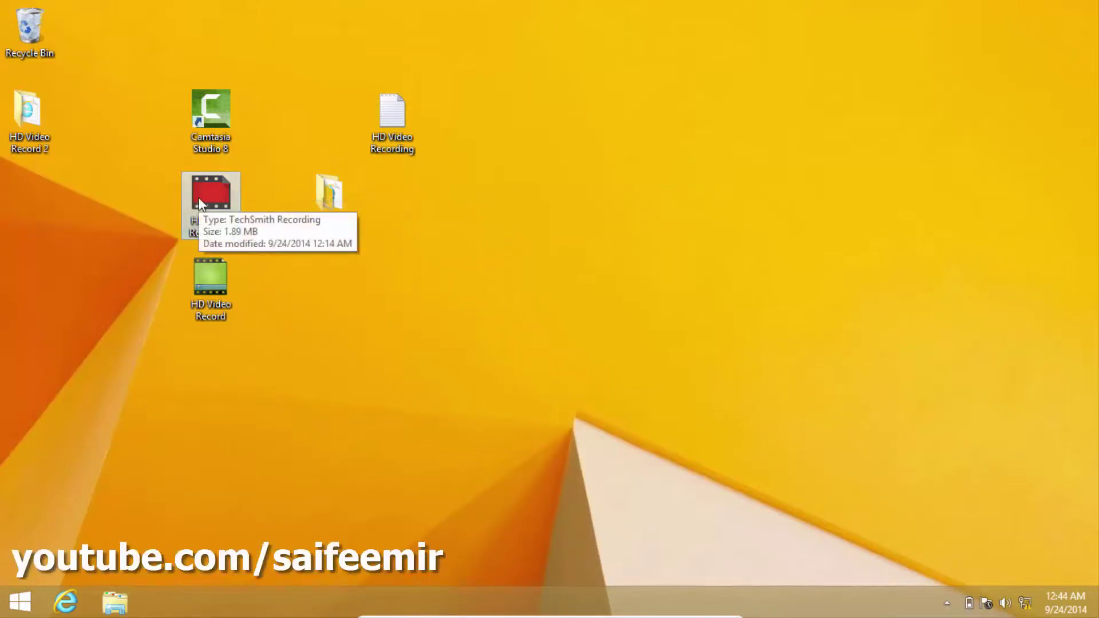
key(Delete)
click(224, 268)
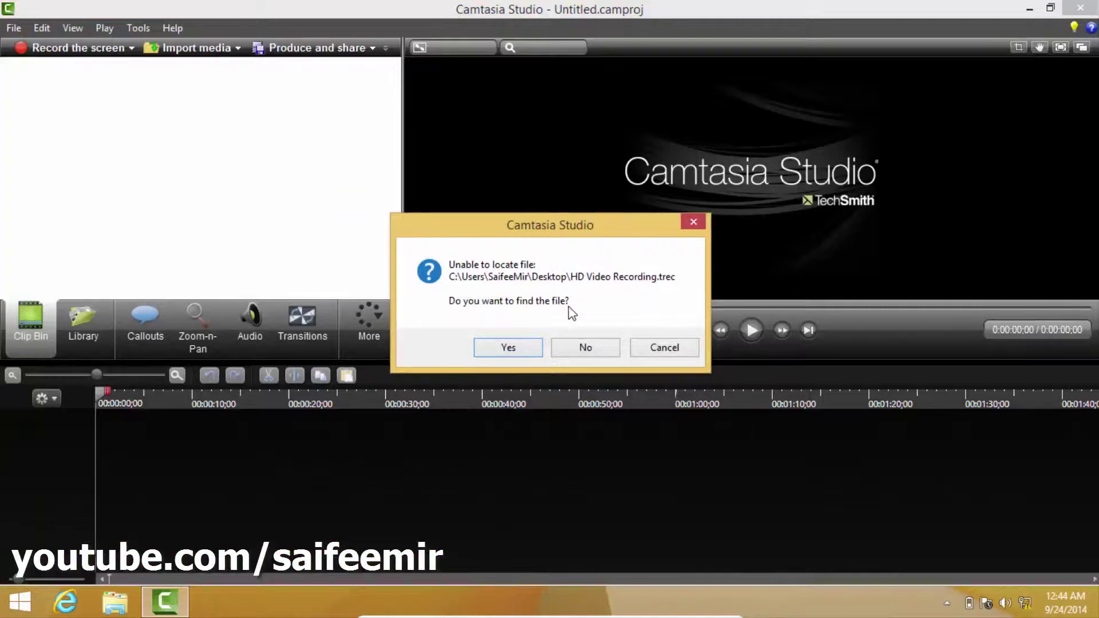
click(581, 347)
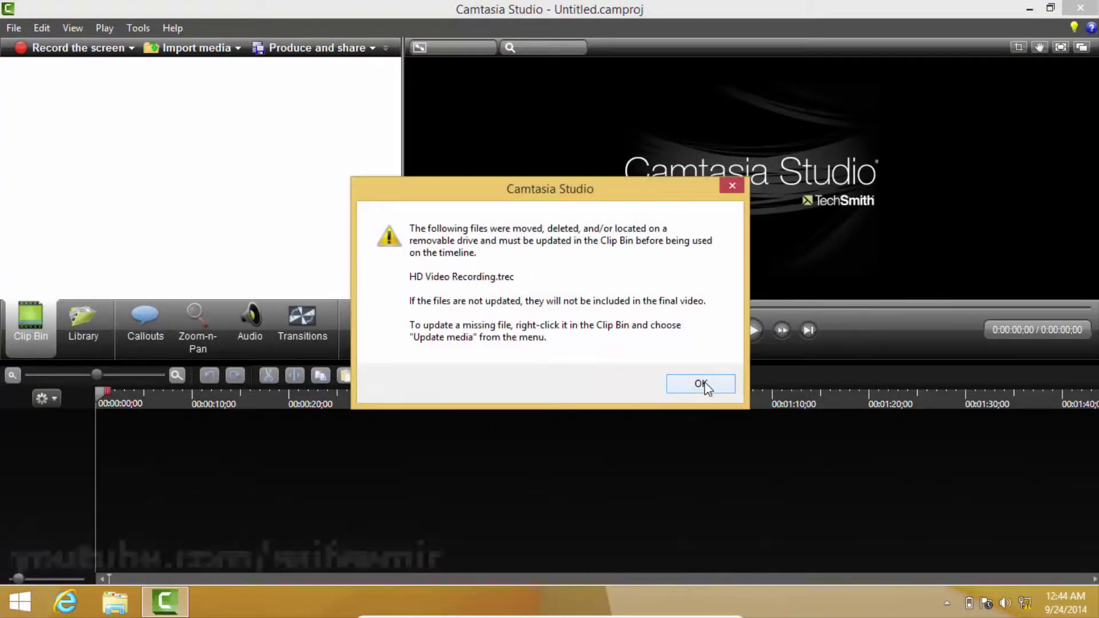
click(702, 383)
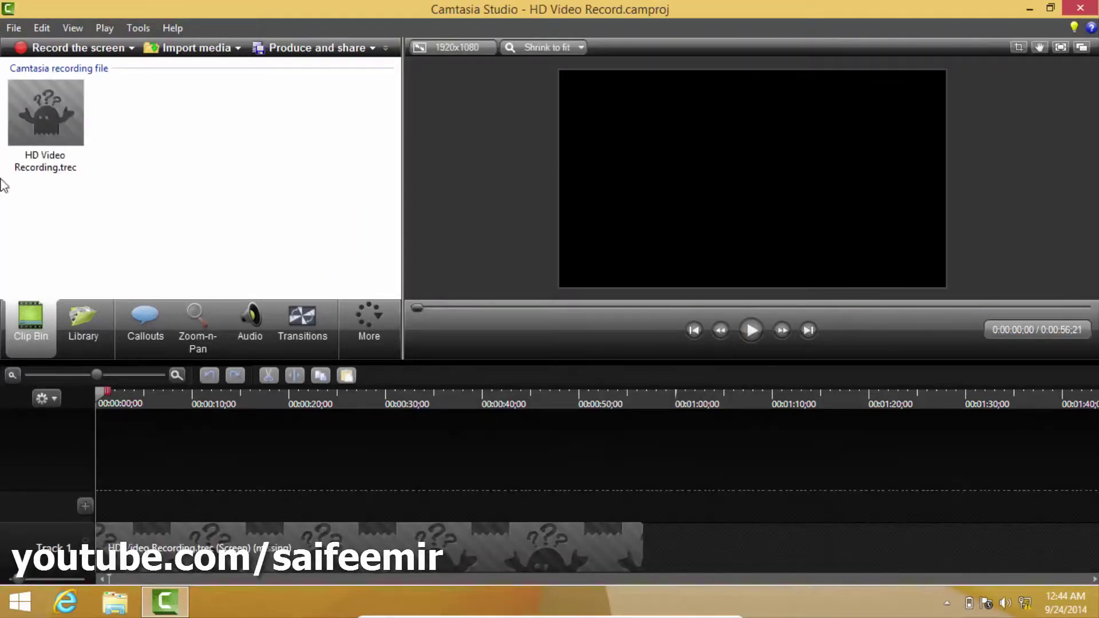
click(1083, 7)
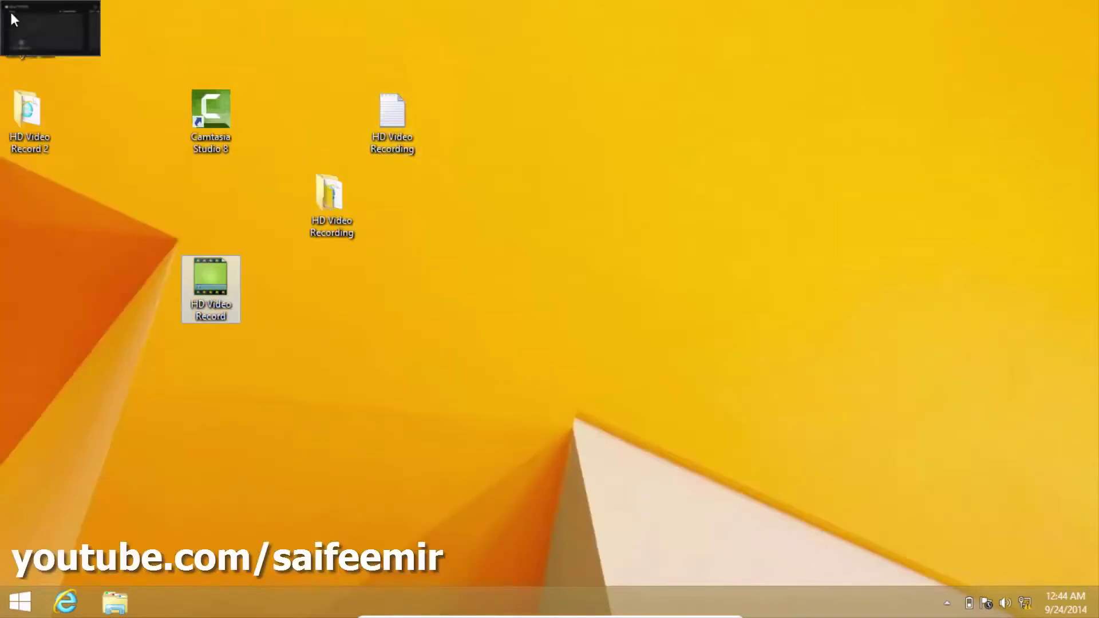
Restore HD Video Recording from the Recycle Bin to the desktop.
click(30, 20)
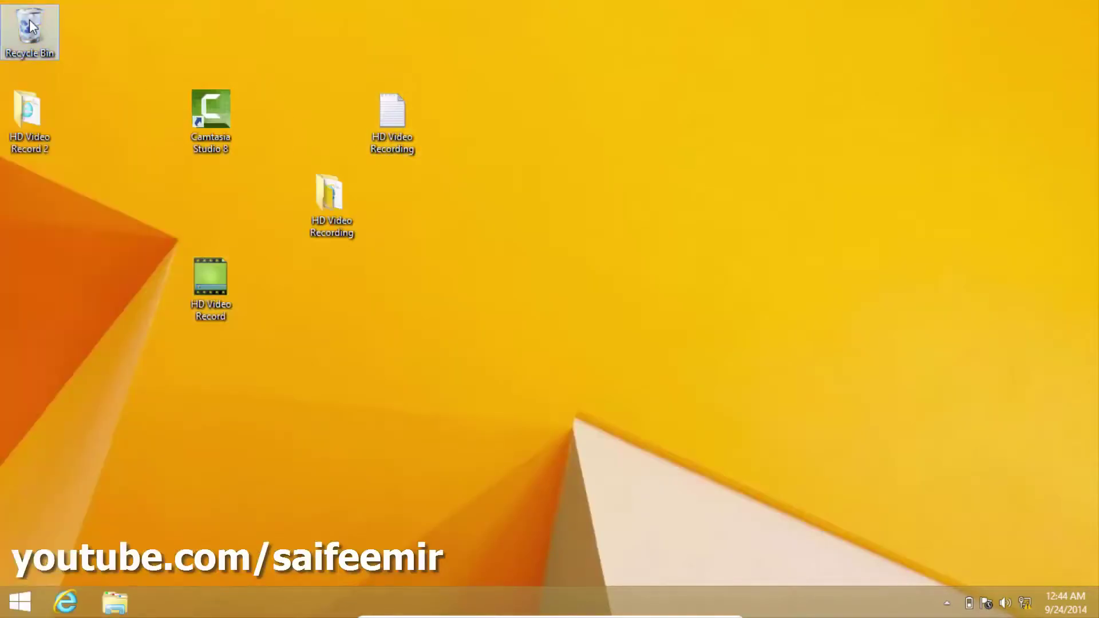
double_click(32, 26)
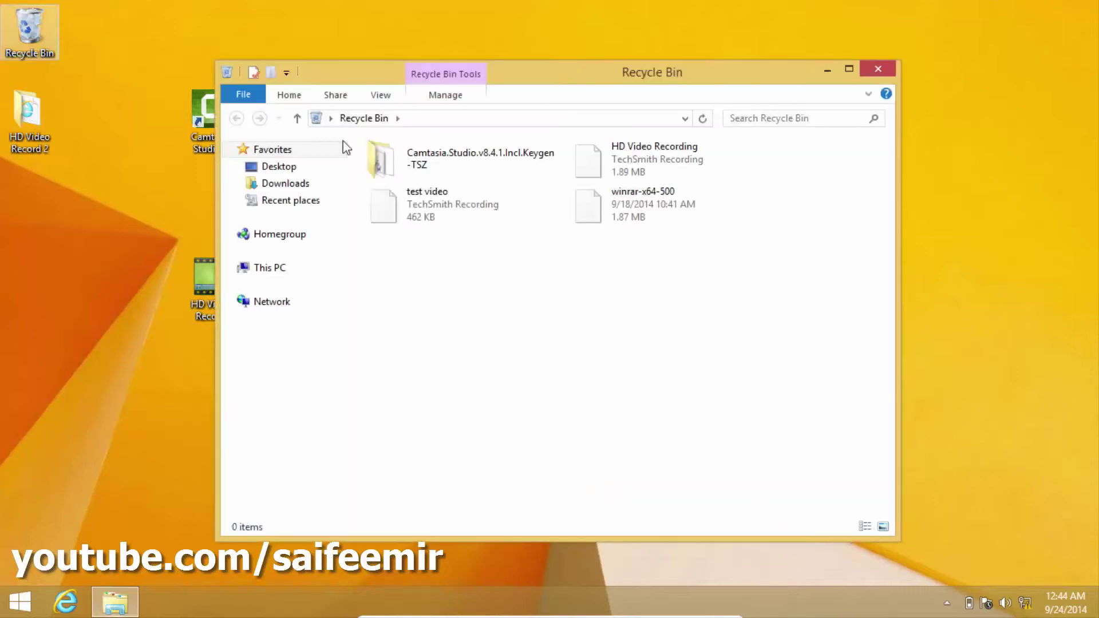
right_click(626, 165)
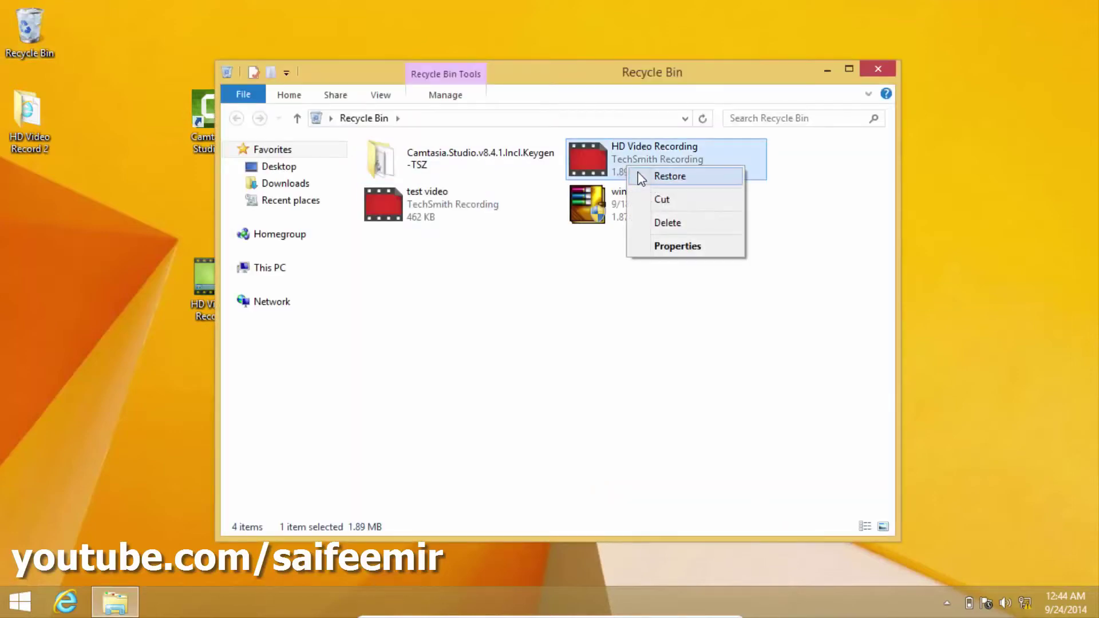
click(638, 172)
click(878, 68)
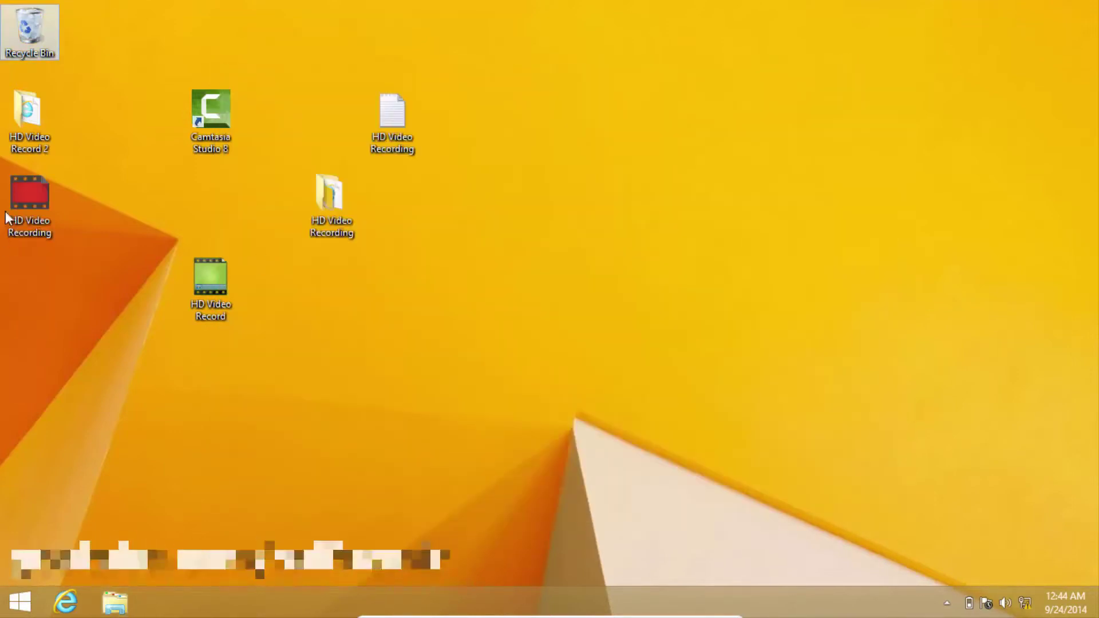
Move HD Video Recording back under the Camtasia shortcut beside the HD Video Record project.
click(36, 207)
drag(37, 207, 207, 216)
click(216, 279)
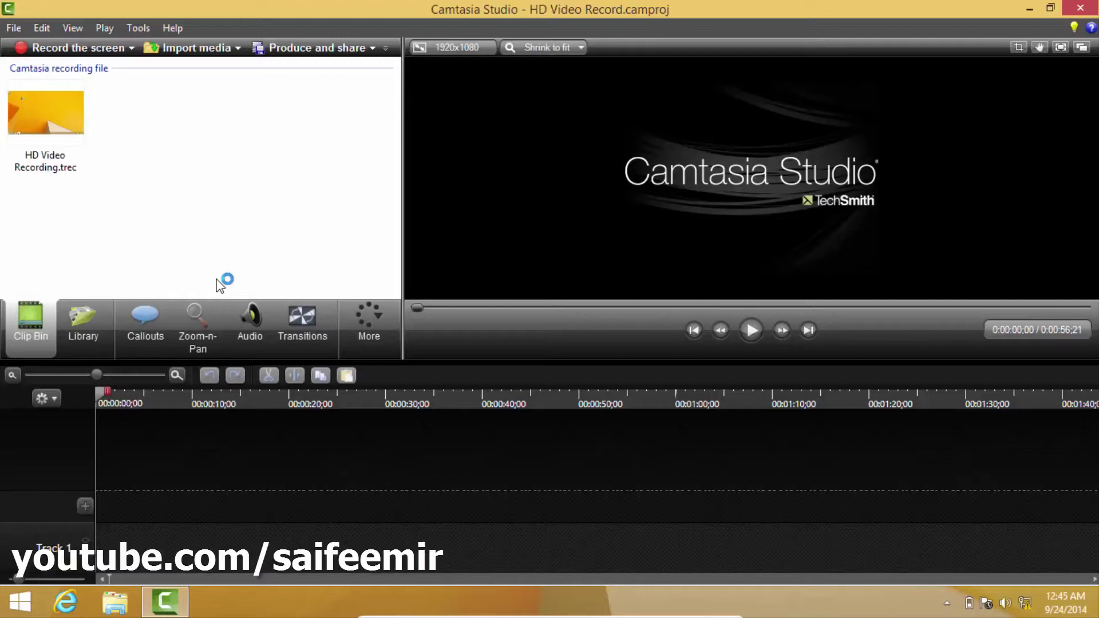
Close Camtasia and select the HD Video Record 2 folder on the desktop.
click(1080, 7)
click(34, 118)
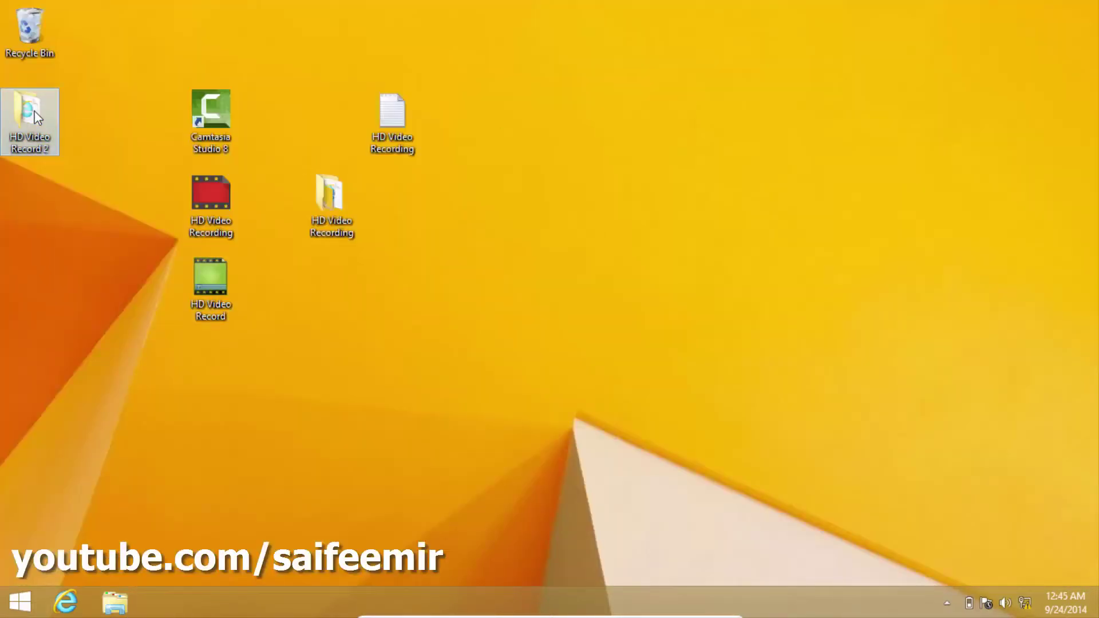